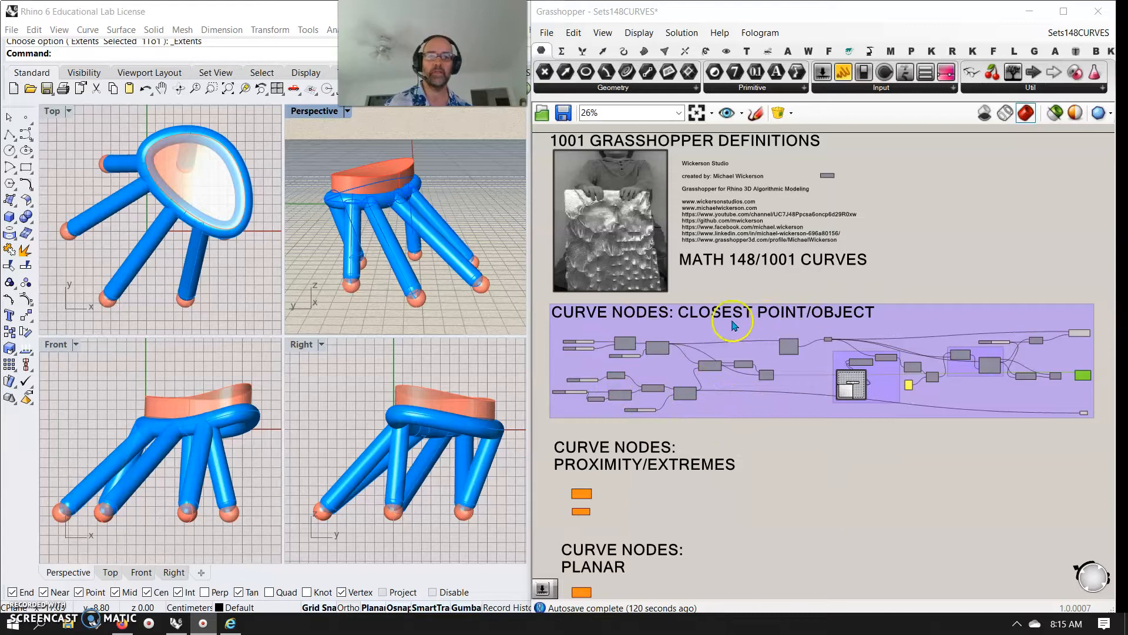
Step: Set the seed of the Populate 3D component to 34 and reduce the Sphere radius to 0.72
scroll(634, 374, up, 8)
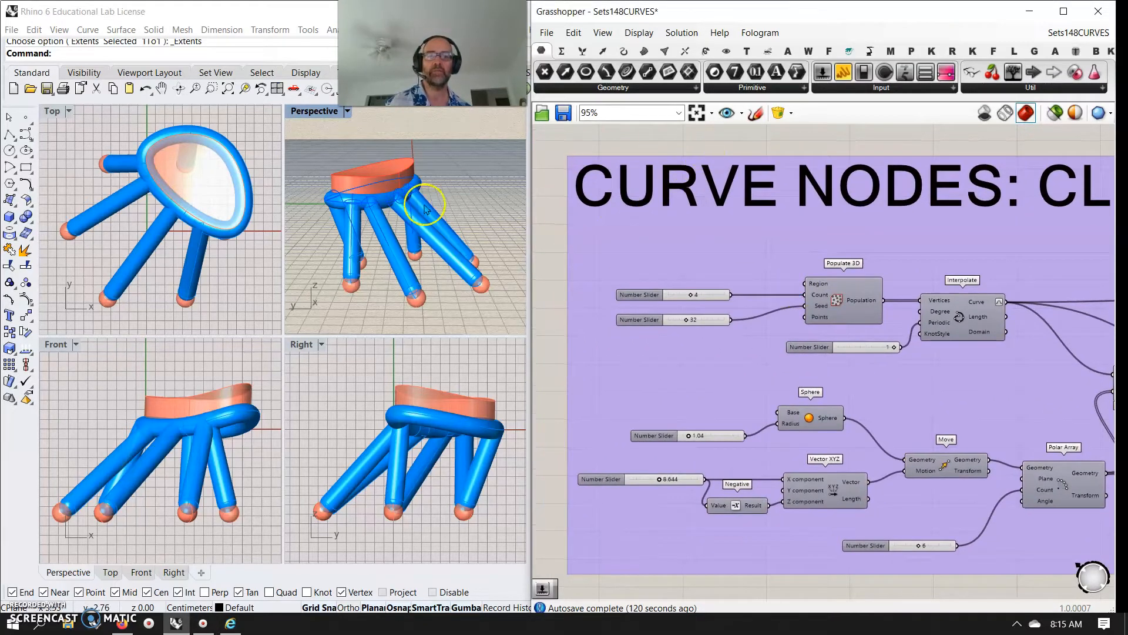
mouse_move(416, 230)
right_down()
mouse_move(378, 257)
mouse_move(416, 242)
right_up()
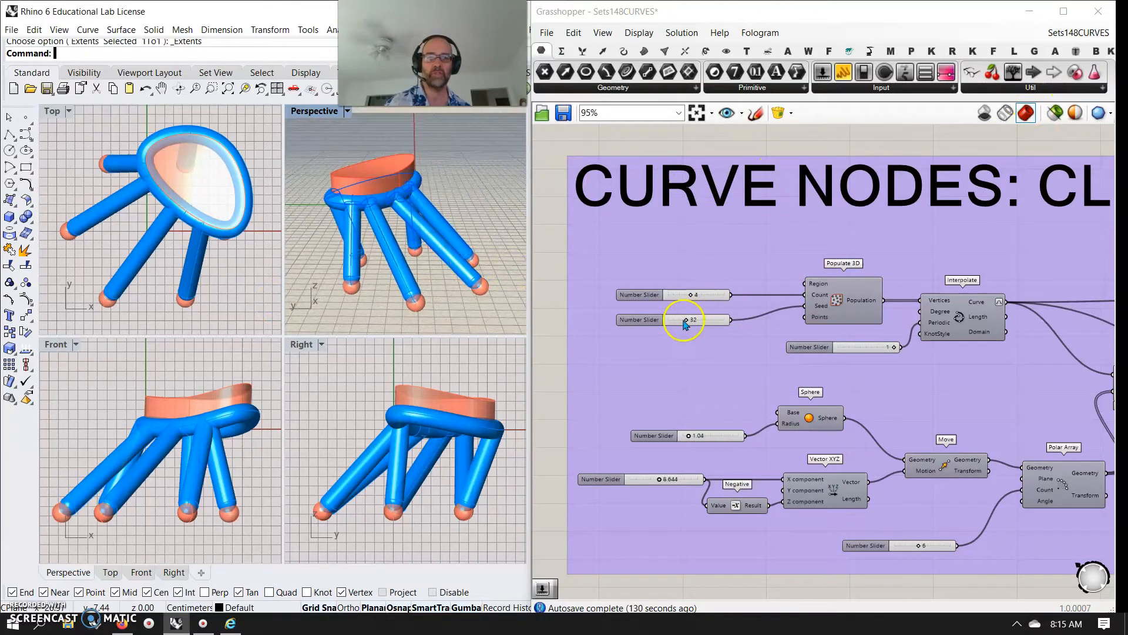
mouse_move(687, 320)
mouse_down()
mouse_move(707, 323)
mouse_move(685, 321)
mouse_up()
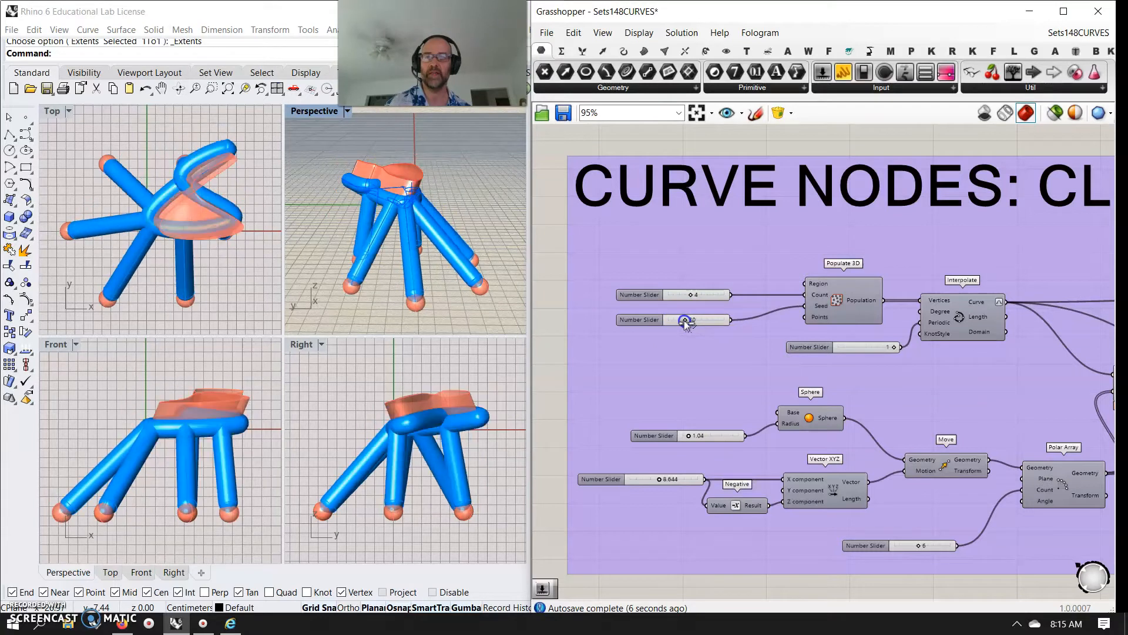
right_drag(348, 259, 351, 318)
click(685, 321)
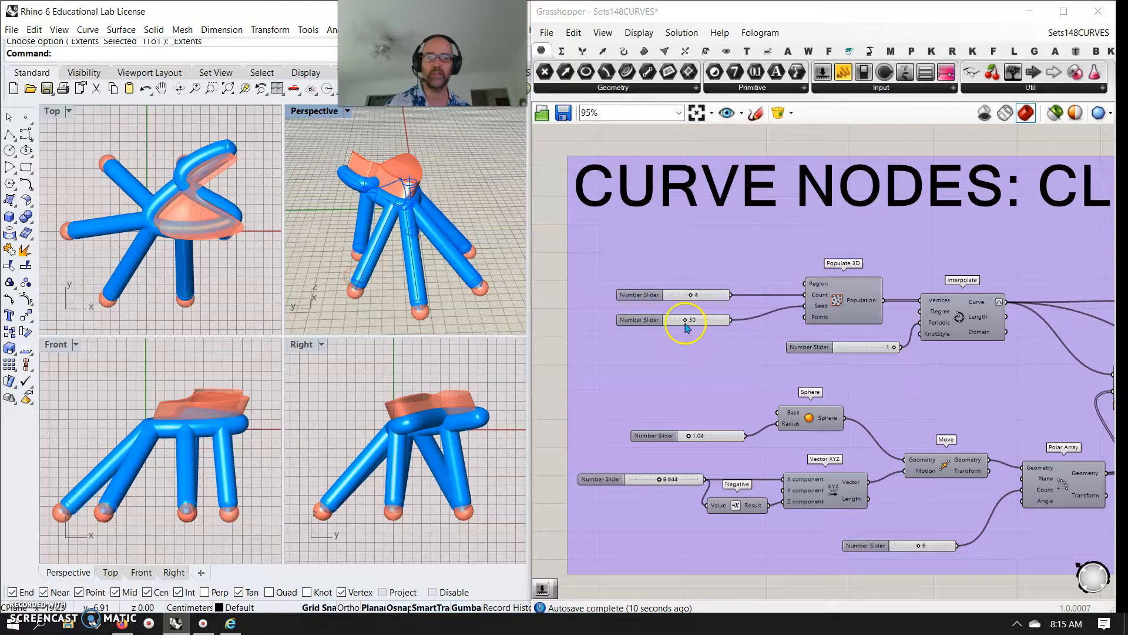
mouse_move(685, 321)
mouse_down()
mouse_move(669, 322)
mouse_move(688, 322)
mouse_up()
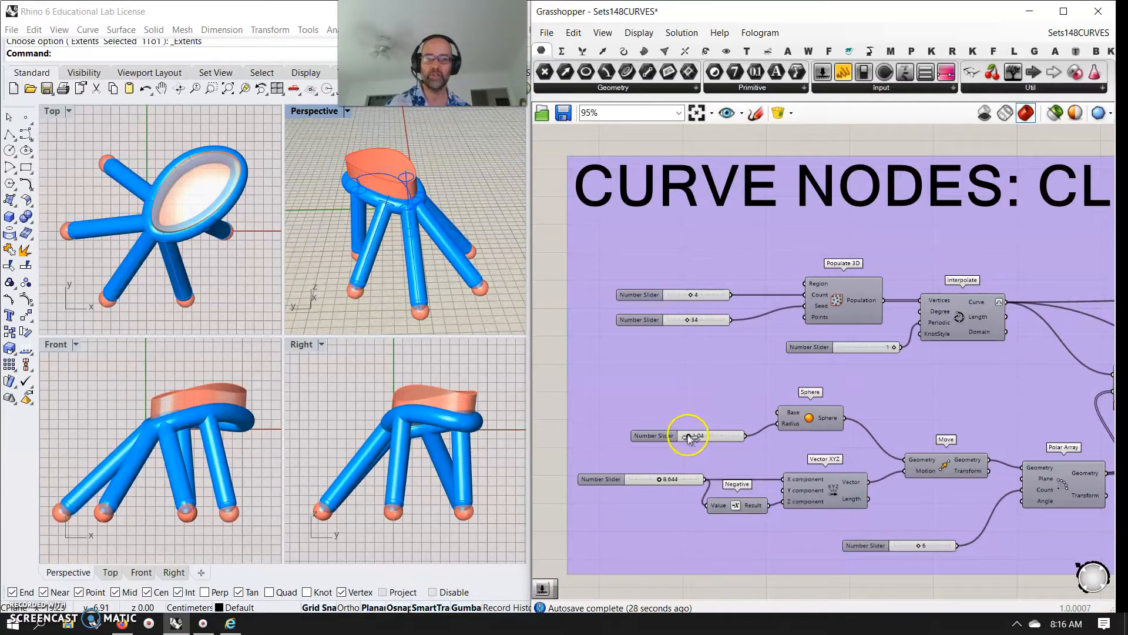
mouse_move(702, 435)
mouse_down()
mouse_move(723, 436)
mouse_move(689, 439)
mouse_up()
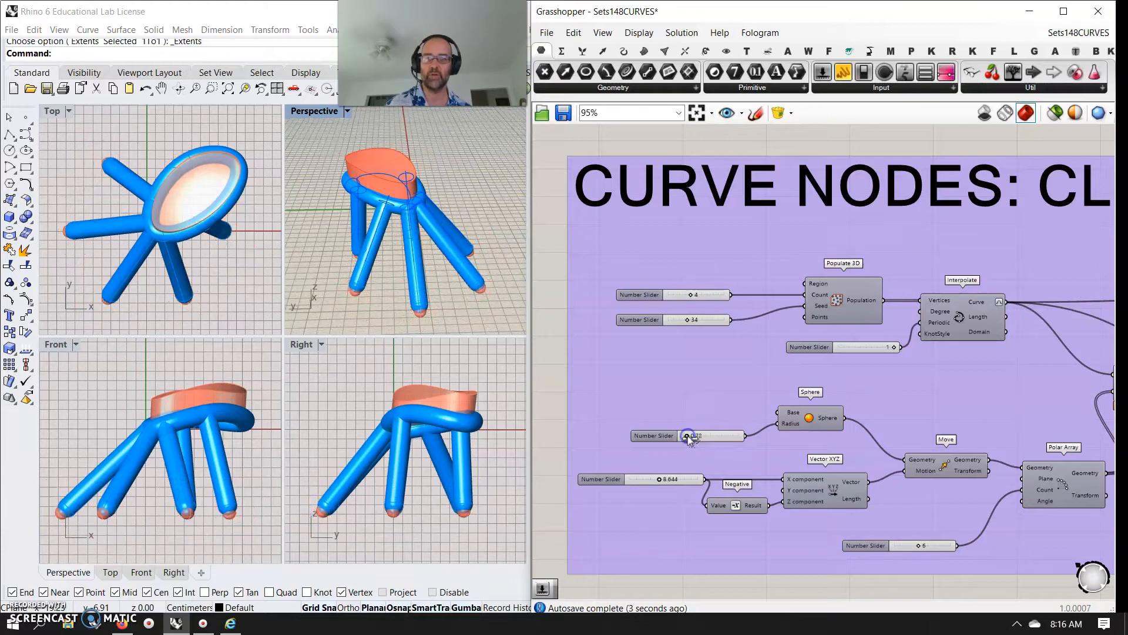
Step: Set the value driving the Vector XYZ components to 8.990 and the Polar Array count to 5
click(665, 480)
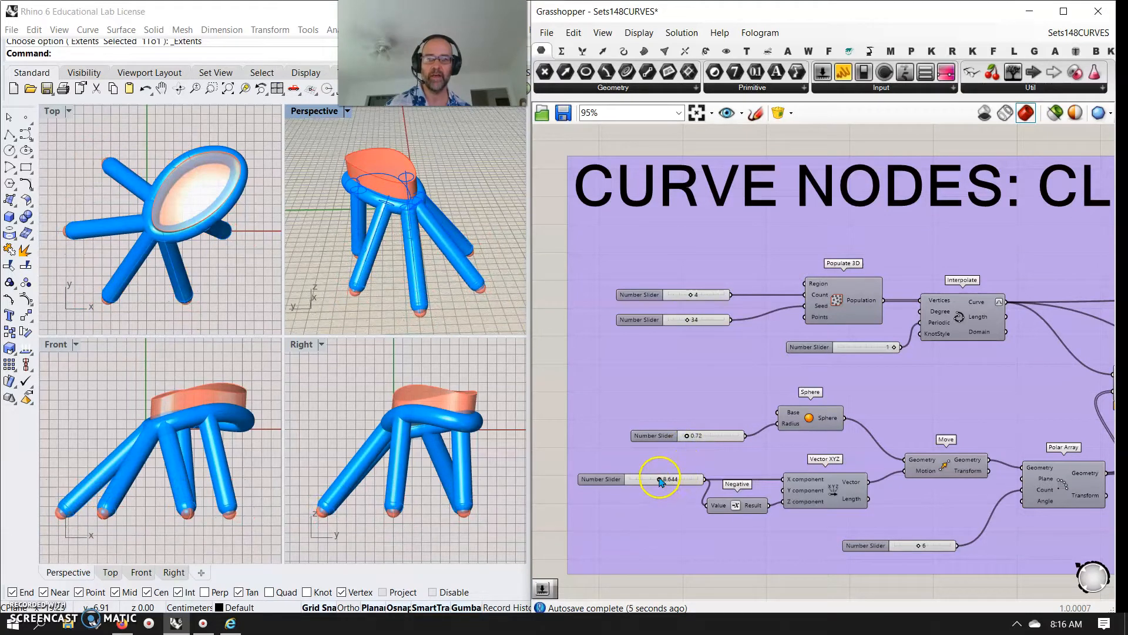
click(660, 478)
mouse_move(659, 481)
mouse_down()
mouse_move(646, 485)
mouse_move(657, 480)
mouse_up()
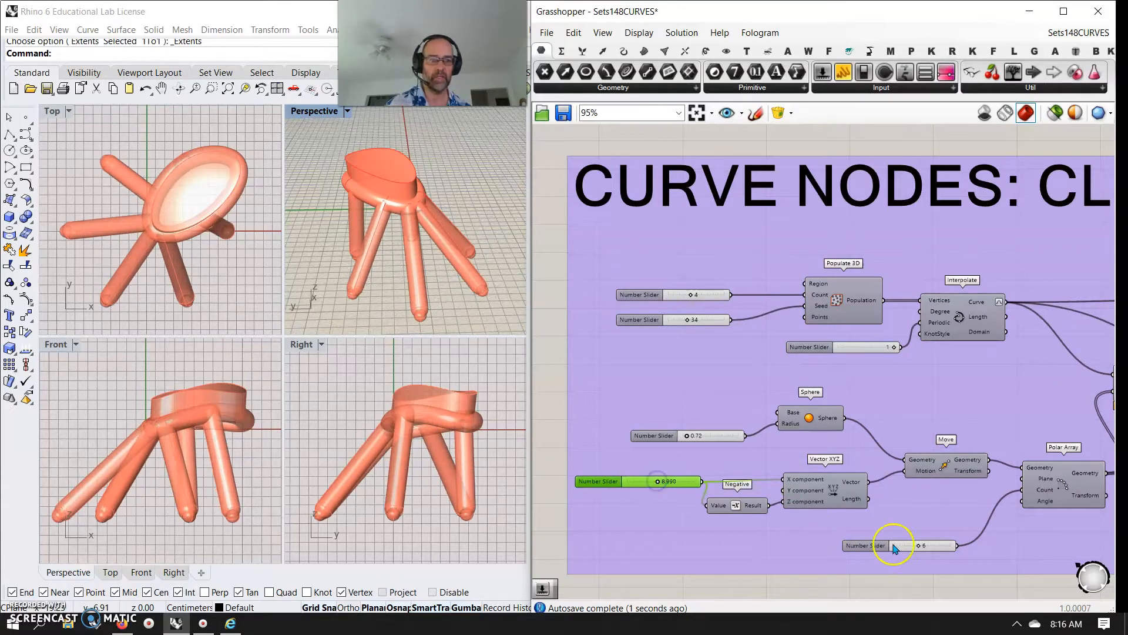
drag(910, 546, 912, 550)
click(903, 548)
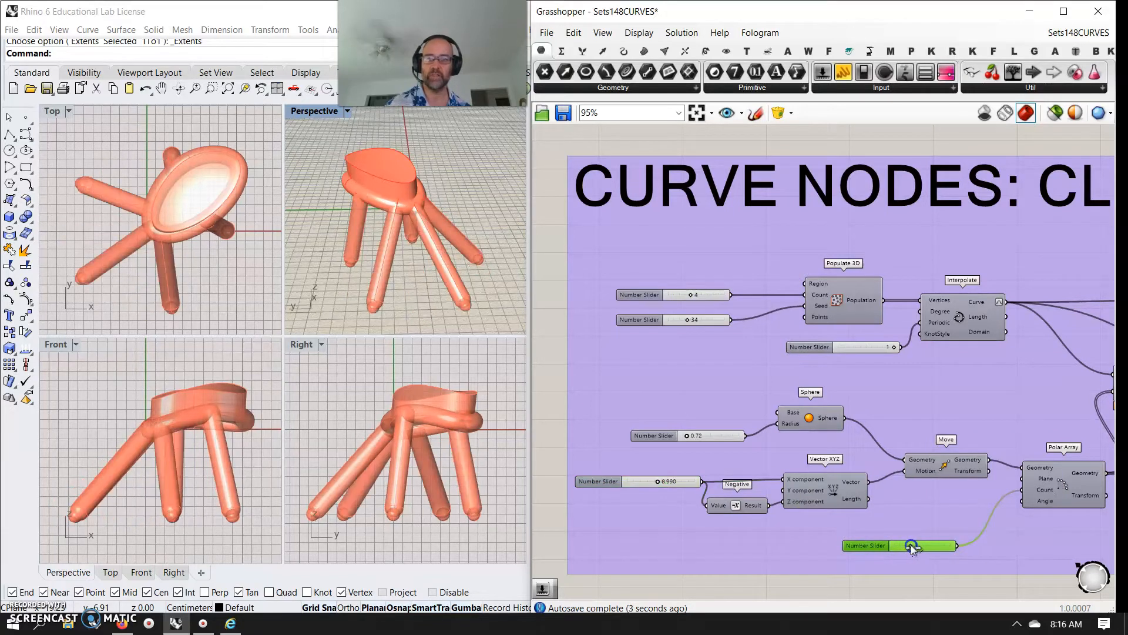
Step: Restrict the geometry preview to selected components and maximise the Perspective viewport
right_drag(965, 487, 680, 408)
scroll(969, 442, down, 3)
right_drag(970, 442, 718, 405)
right_drag(816, 411, 738, 396)
right_drag(963, 423, 796, 424)
drag(952, 502, 887, 186)
click(1016, 305)
click(906, 359)
scroll(693, 399, down, 3)
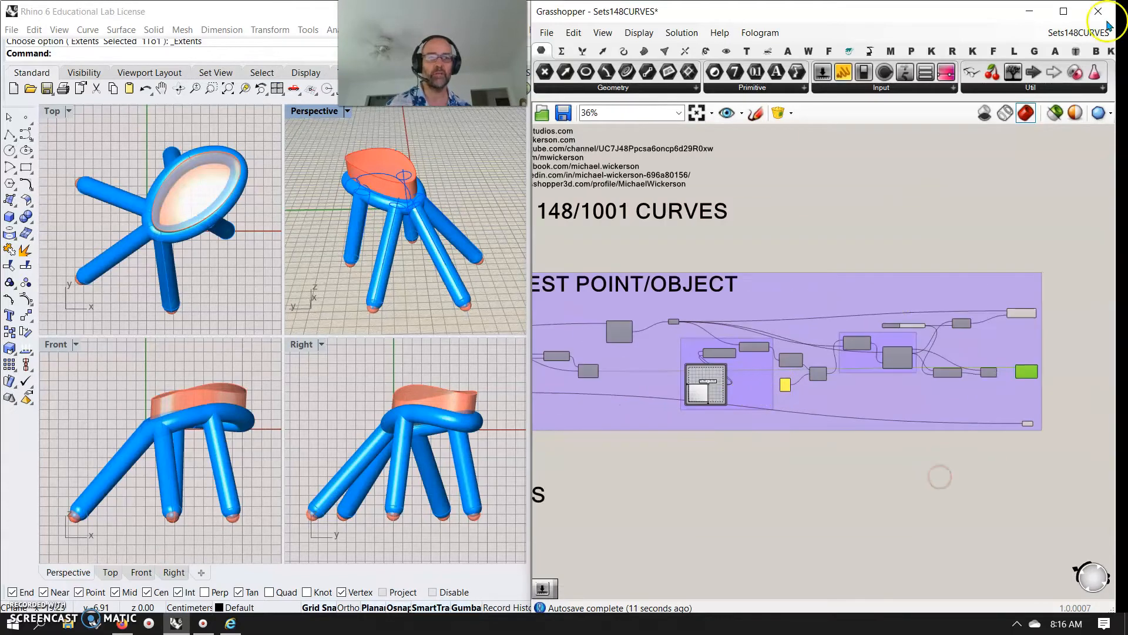
click(1055, 110)
double_click(315, 110)
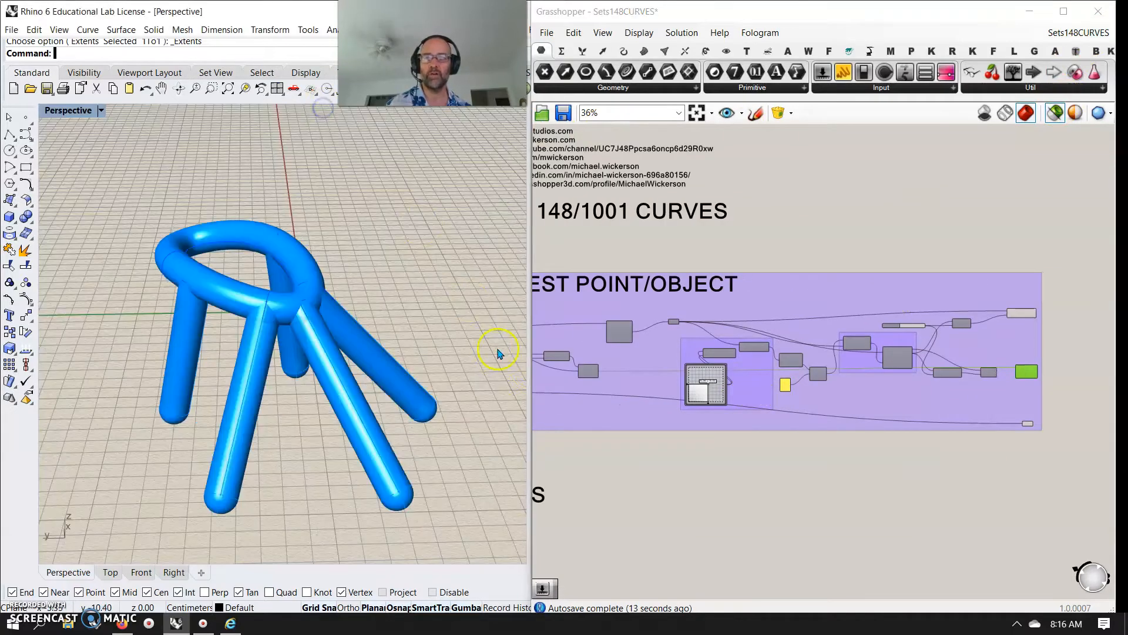
Step: Preview the Populate 3D region and the Interpolate curve separately, and examine the inputs that feed them
right_drag(648, 414, 914, 407)
scroll(685, 320, up, 5)
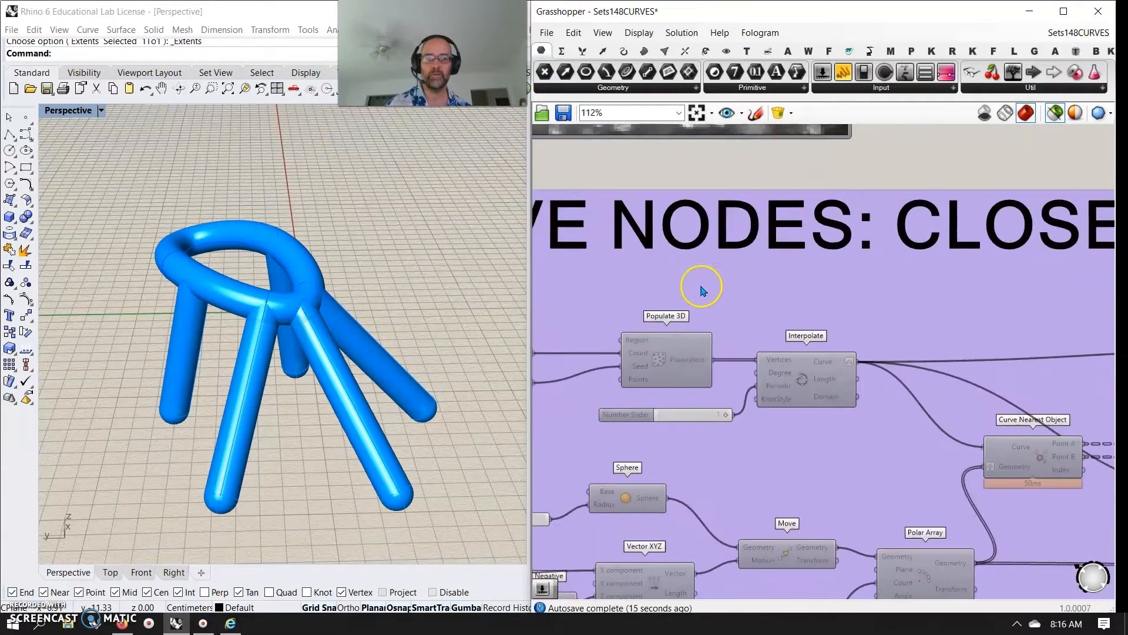
click(663, 360)
right_drag(298, 366, 347, 365)
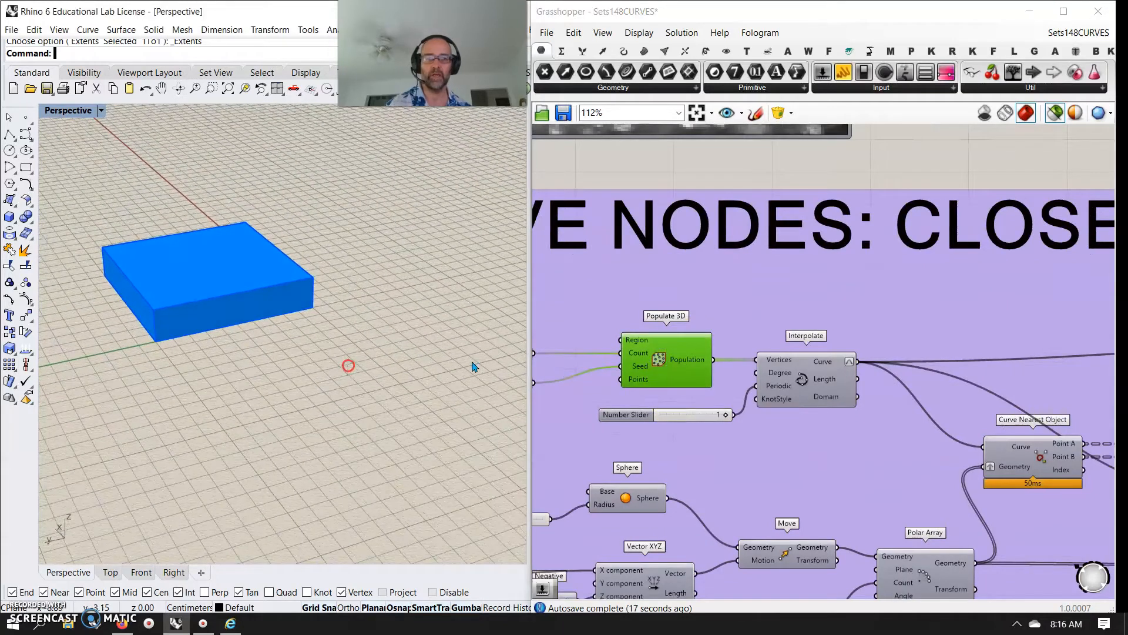
click(808, 388)
right_drag(756, 496, 799, 374)
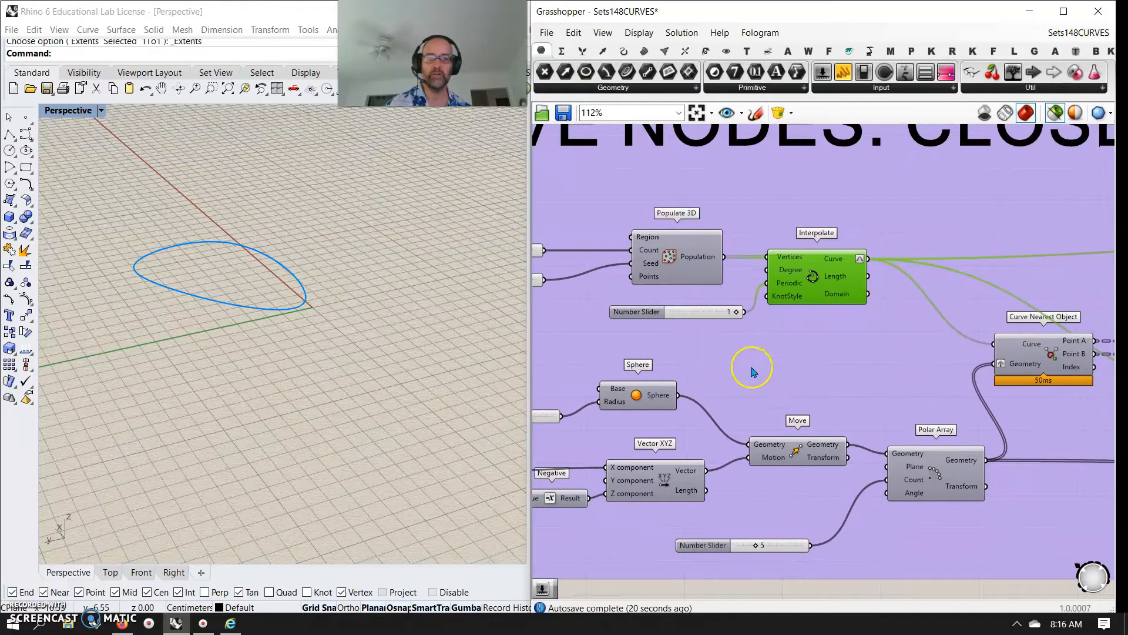
right_drag(594, 239, 718, 252)
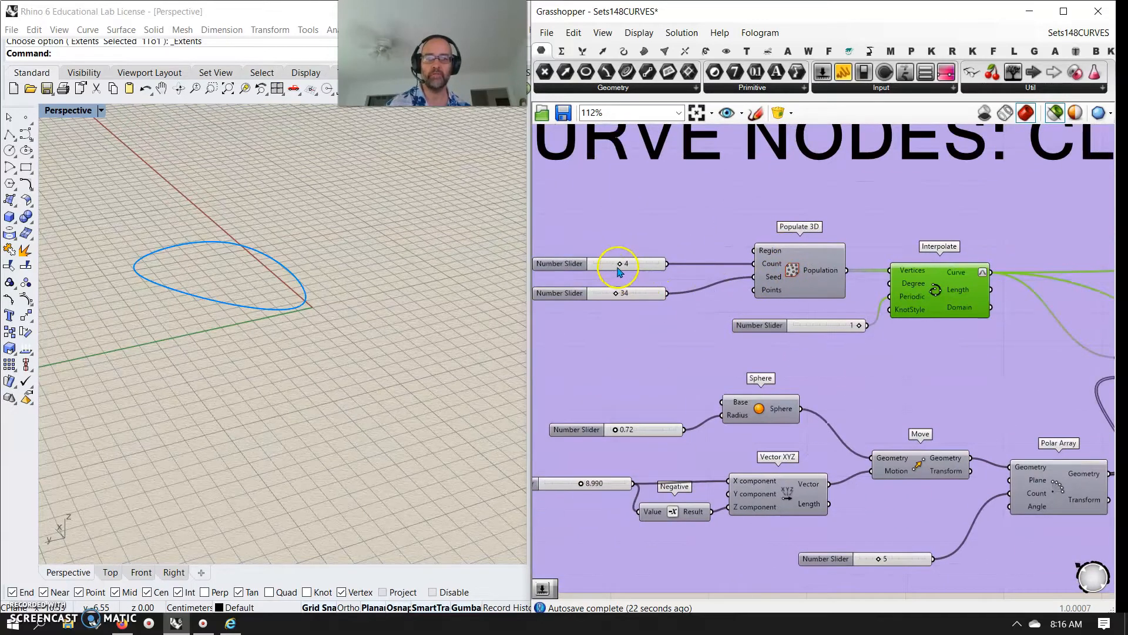
right_drag(986, 379, 882, 285)
right_drag(604, 264, 817, 294)
right_drag(1052, 327, 746, 311)
right_drag(830, 304, 820, 273)
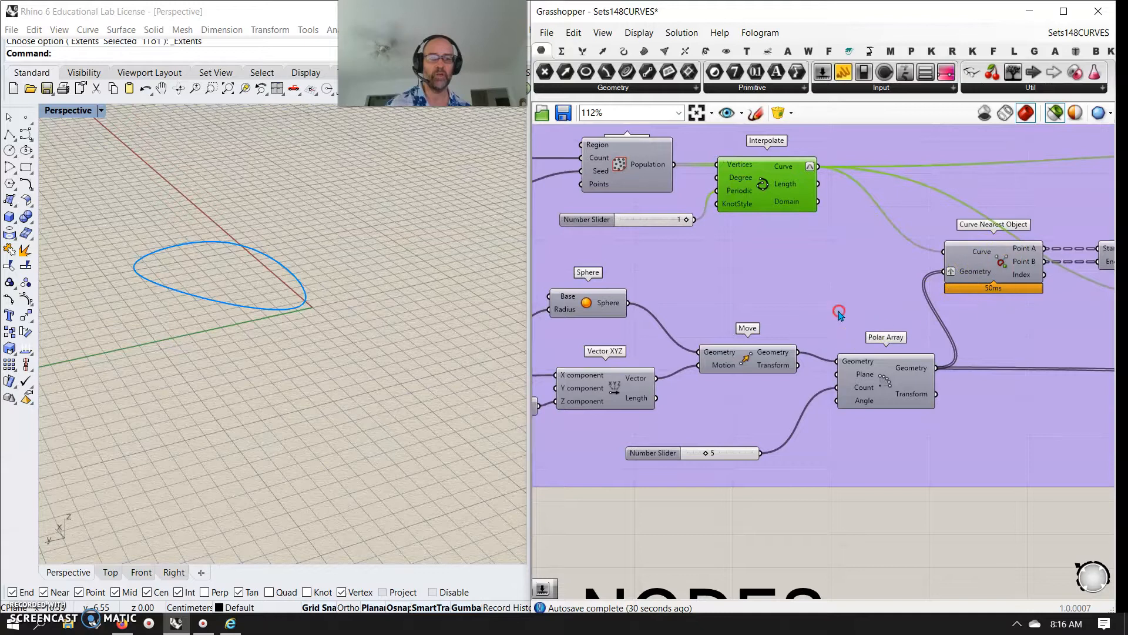
Step: Preview the Sphere, Move and Polar Array components one after another to inspect how the feet are placed
right_drag(839, 314, 946, 237)
click(694, 233)
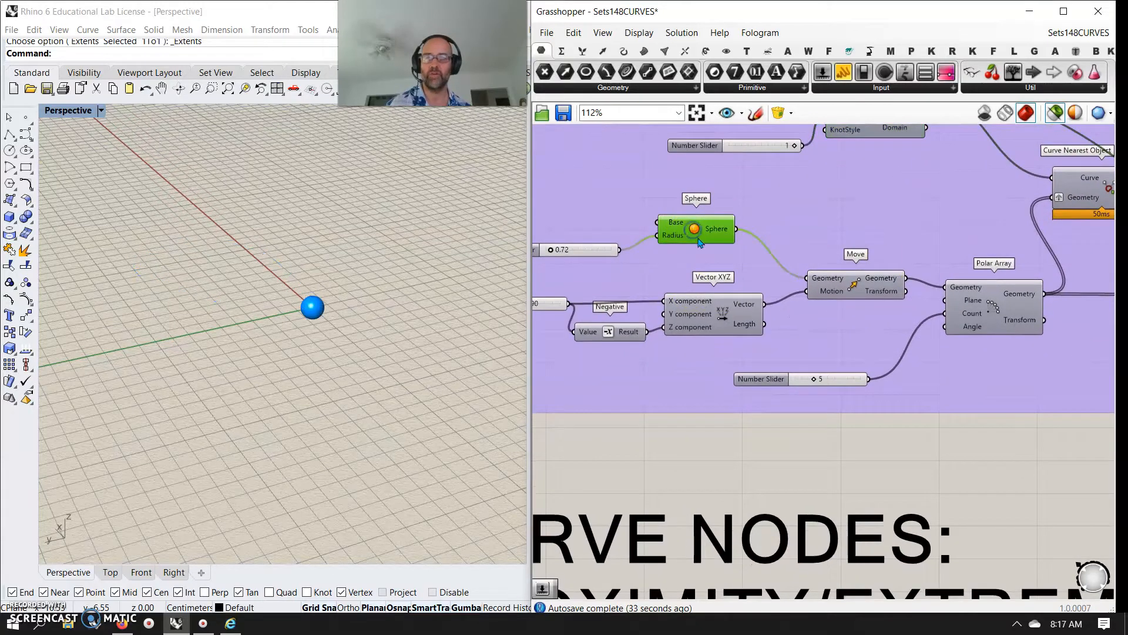
click(843, 286)
click(1012, 321)
right_drag(1015, 385, 776, 400)
Step: Preview the Curve Nearest Object, Line and Patch components individually to inspect the leg lines and seat surface
right_drag(924, 321, 786, 468)
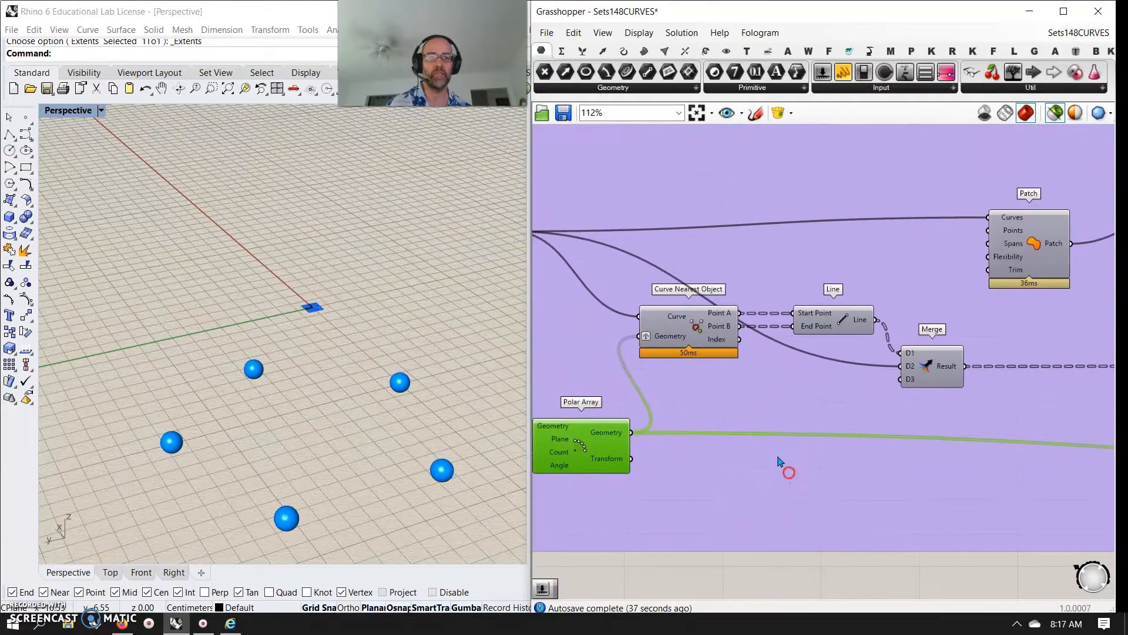
click(711, 316)
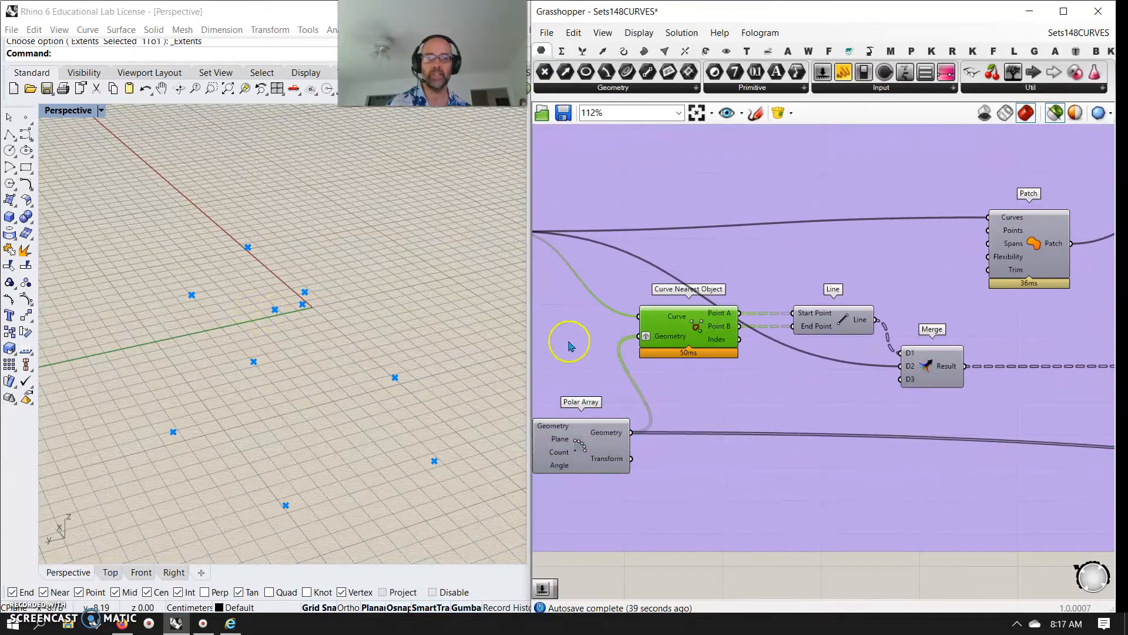
click(832, 325)
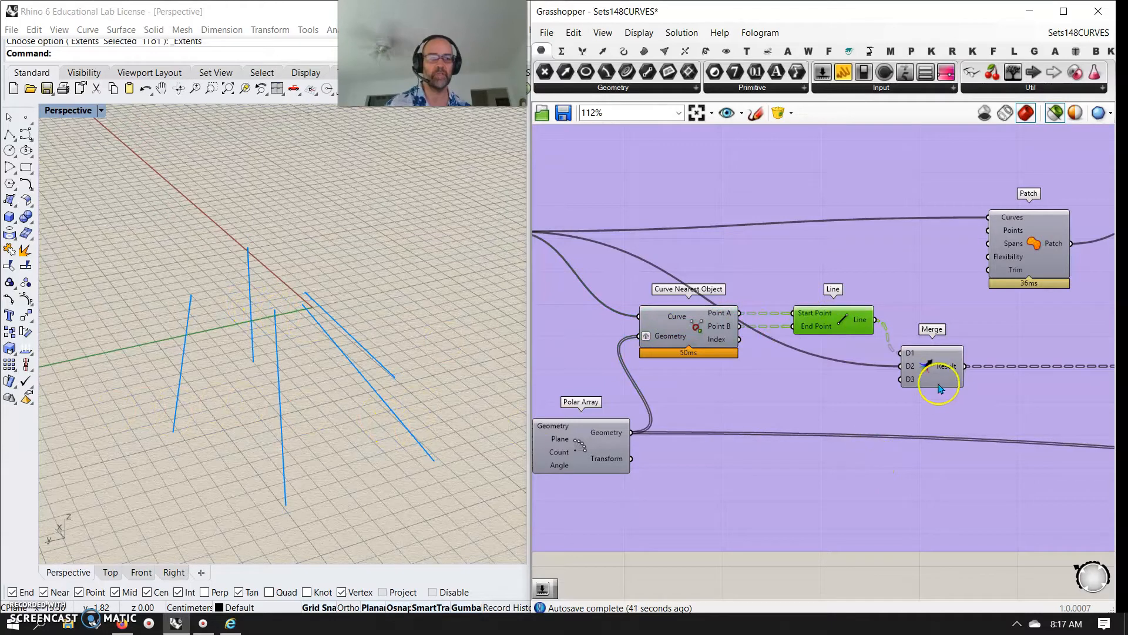
right_drag(931, 474, 717, 493)
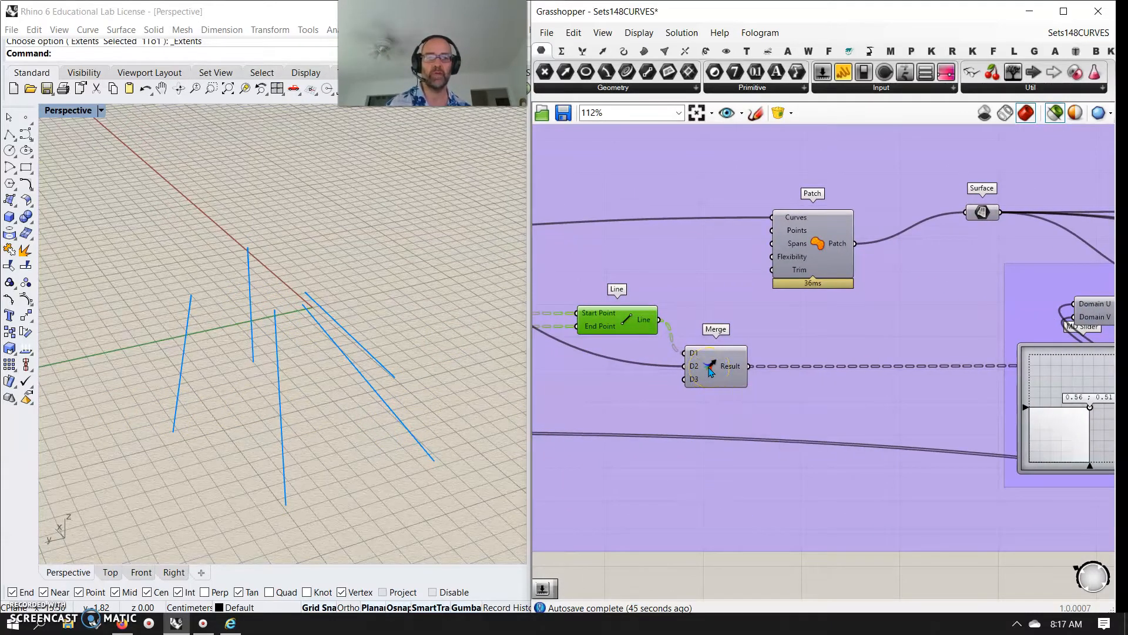
click(814, 250)
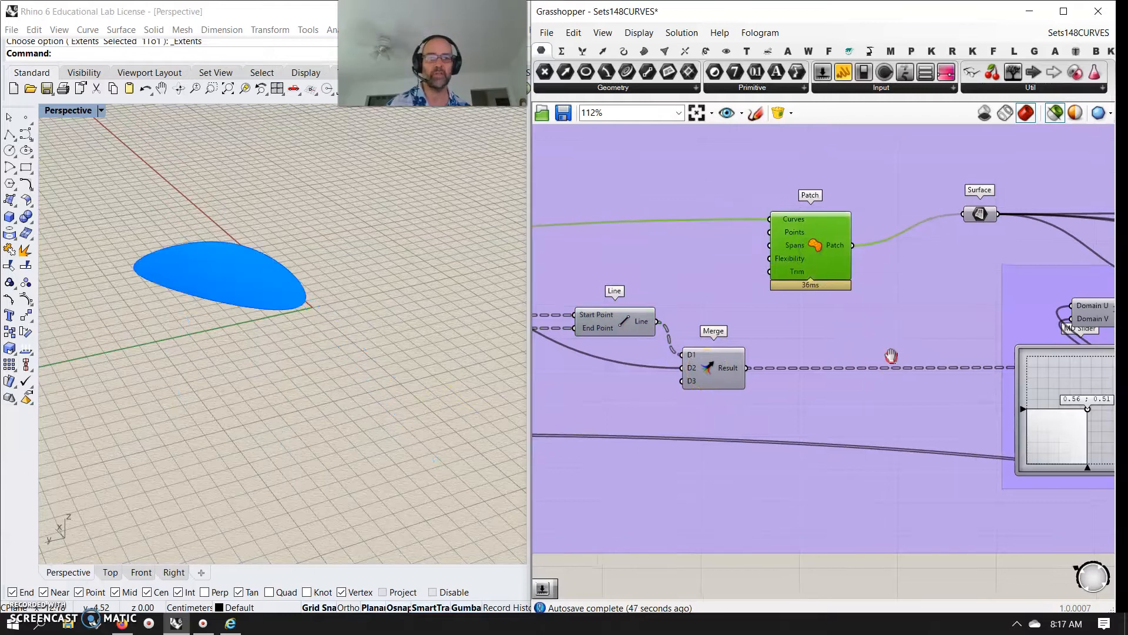
Step: Examine the component chain from the MD Slider and Isotrim through Evaluate Surface, ending with a preview of the Extrude component
right_drag(889, 357, 680, 399)
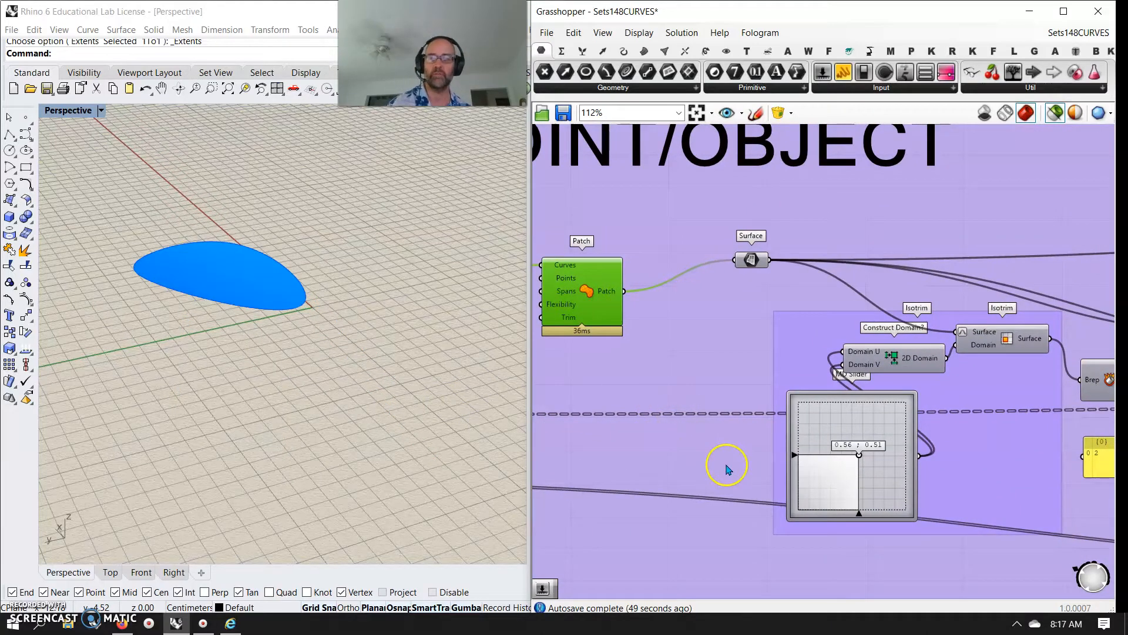
right_drag(723, 461, 609, 412)
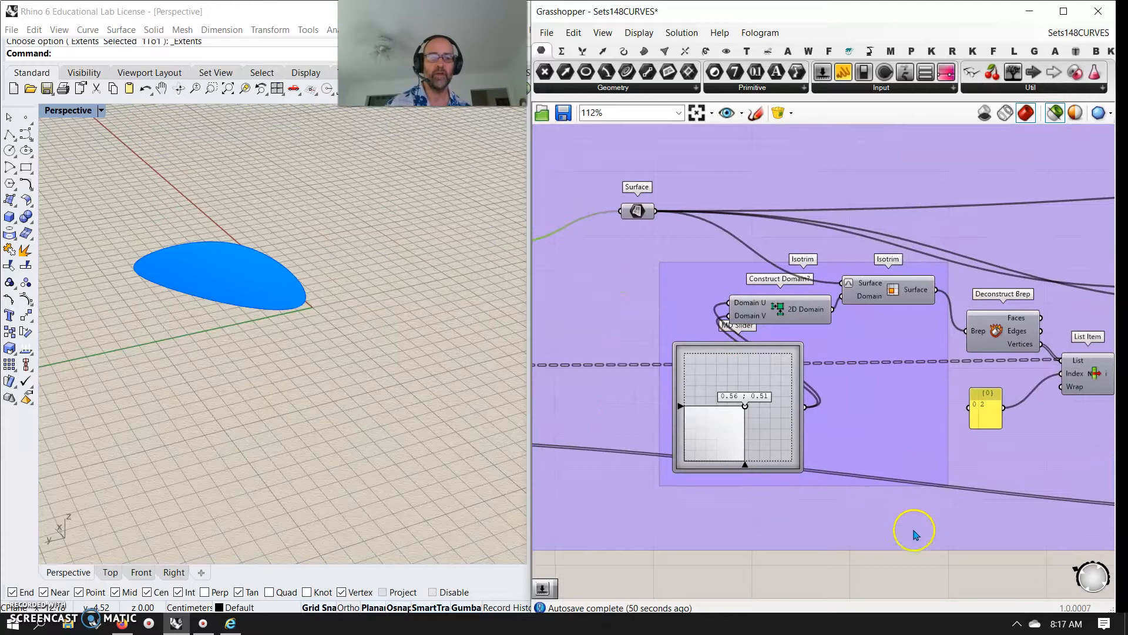
right_drag(903, 560, 788, 508)
right_drag(767, 425, 820, 509)
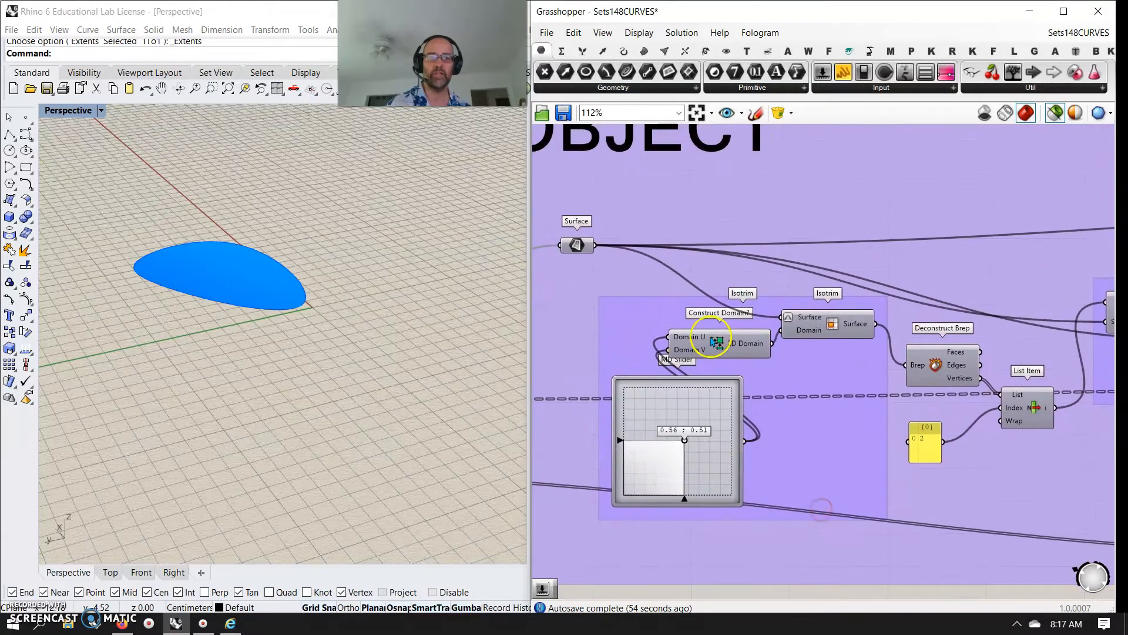
right_drag(1020, 529, 859, 527)
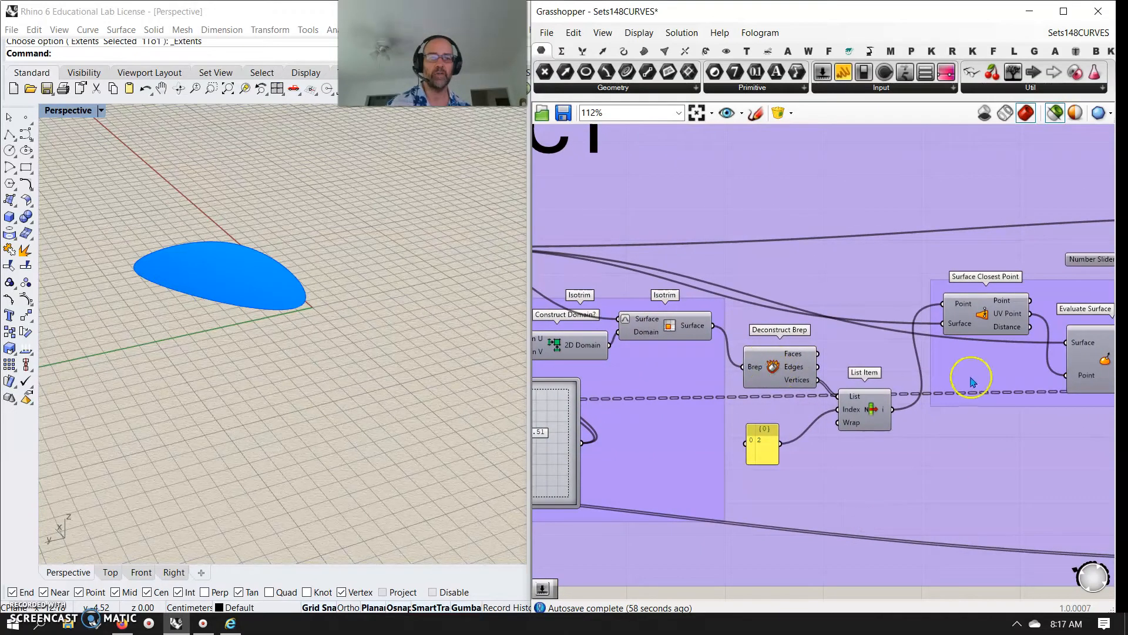
right_drag(1020, 472, 776, 460)
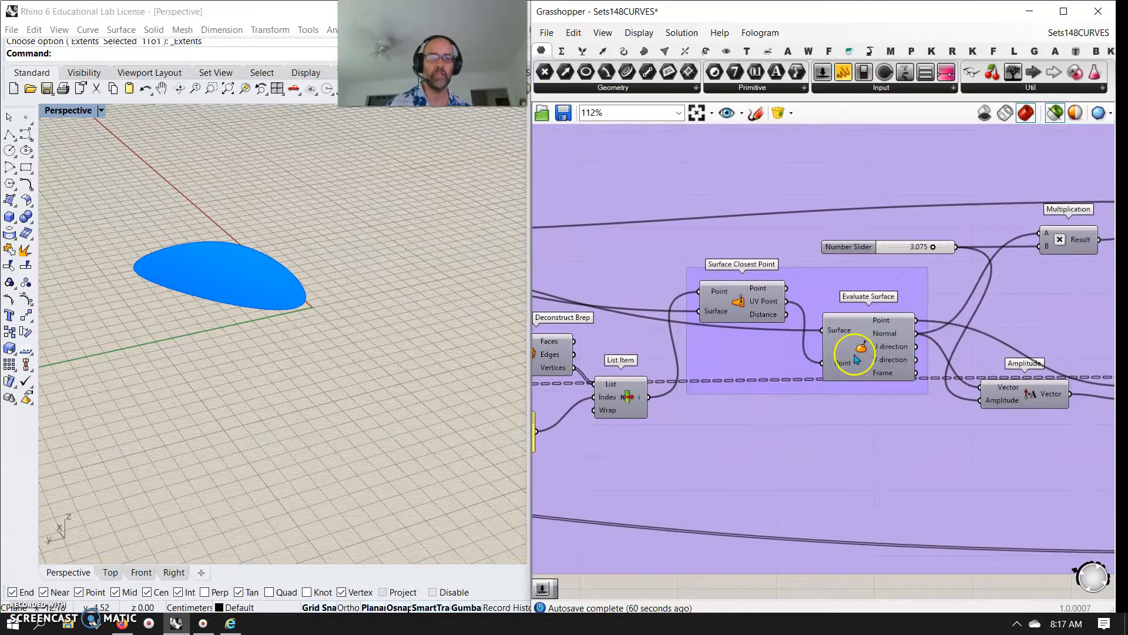
right_drag(1006, 538, 742, 514)
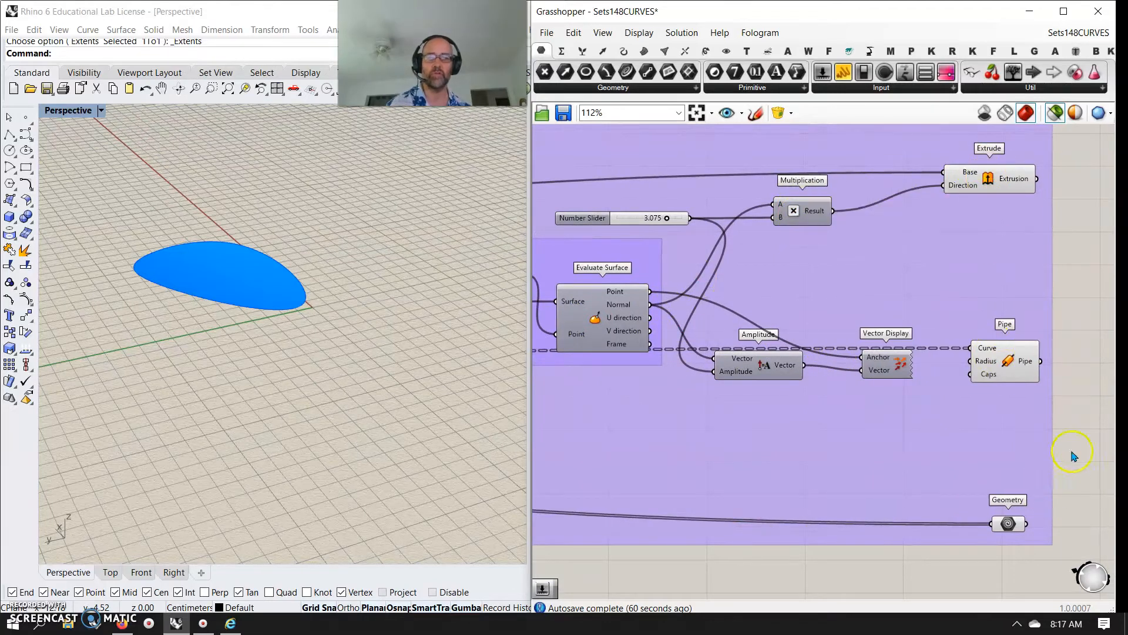
right_drag(1072, 456, 1026, 327)
right_drag(1026, 471, 1016, 537)
click(879, 198)
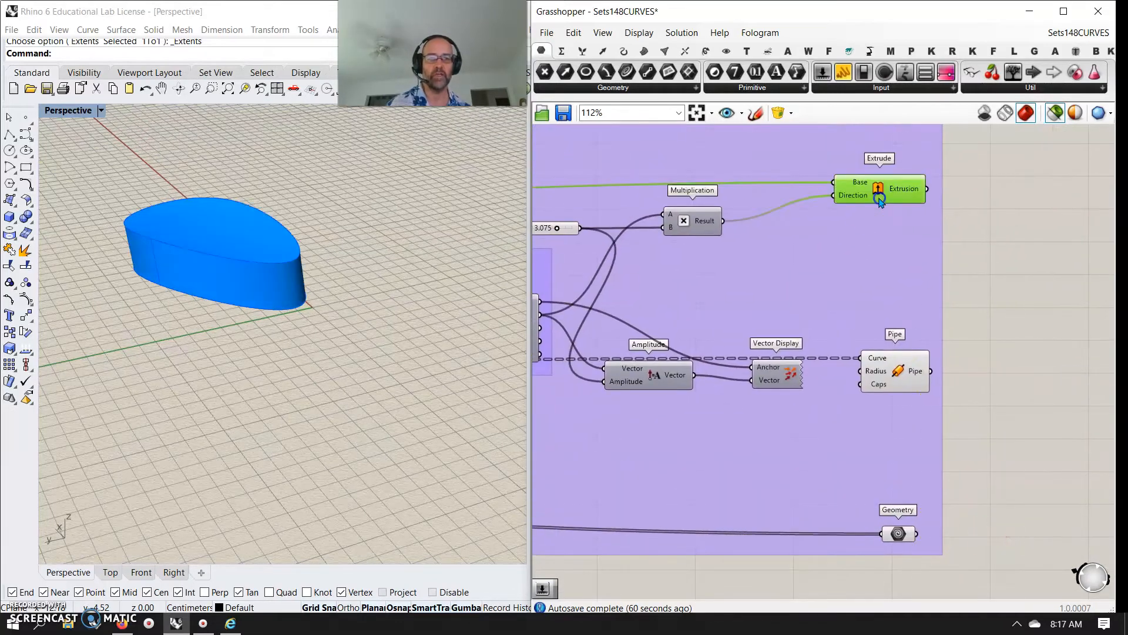
Step: Restore the preview of all components and highlight the Pipe component's geometry in the Perspective view
drag(962, 590, 823, 144)
click(1030, 251)
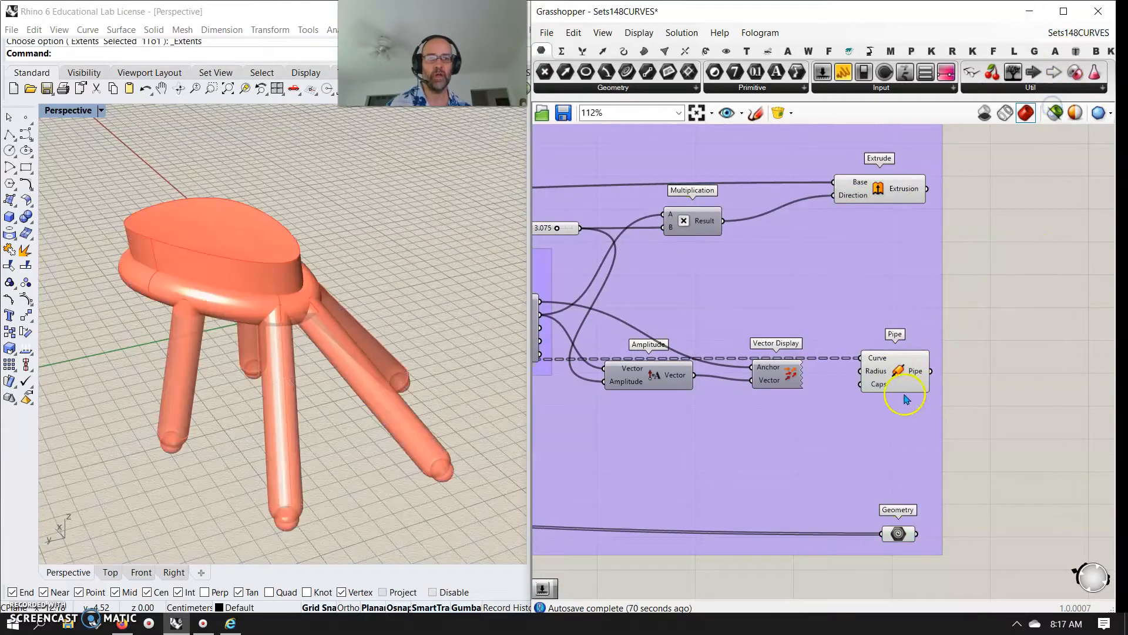
click(899, 376)
click(301, 387)
right_drag(301, 386, 292, 382)
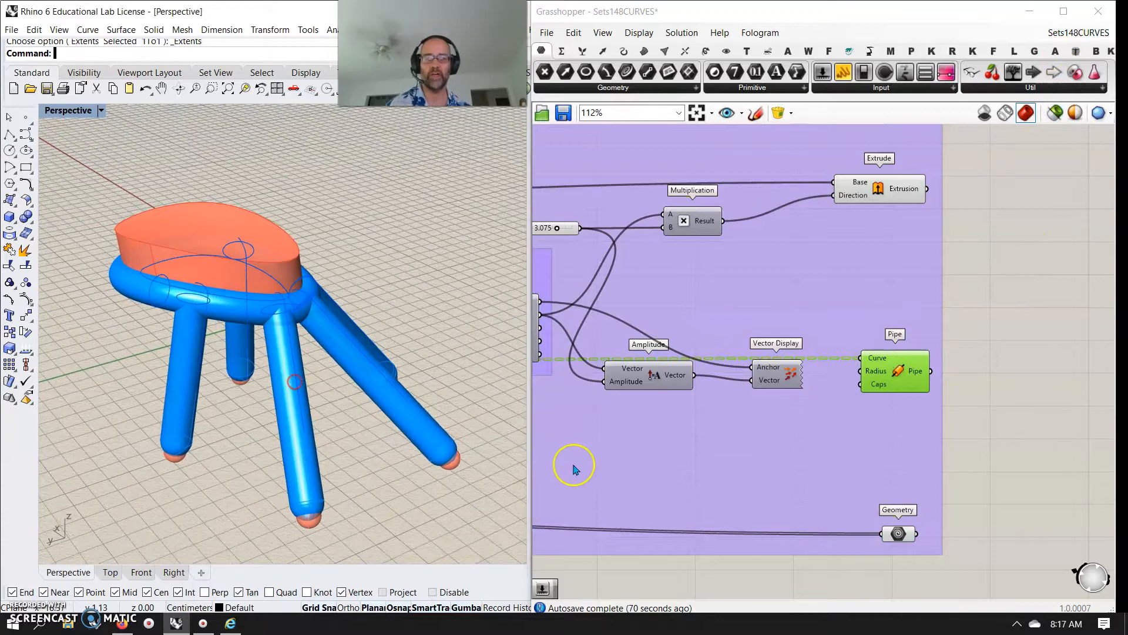
Step: Slightly lower the number slider above Evaluate Surface that controls the seat's extrusion amount
right_drag(574, 469, 863, 429)
scroll(677, 419, down, 3)
right_drag(630, 430, 821, 402)
scroll(946, 289, up, 3)
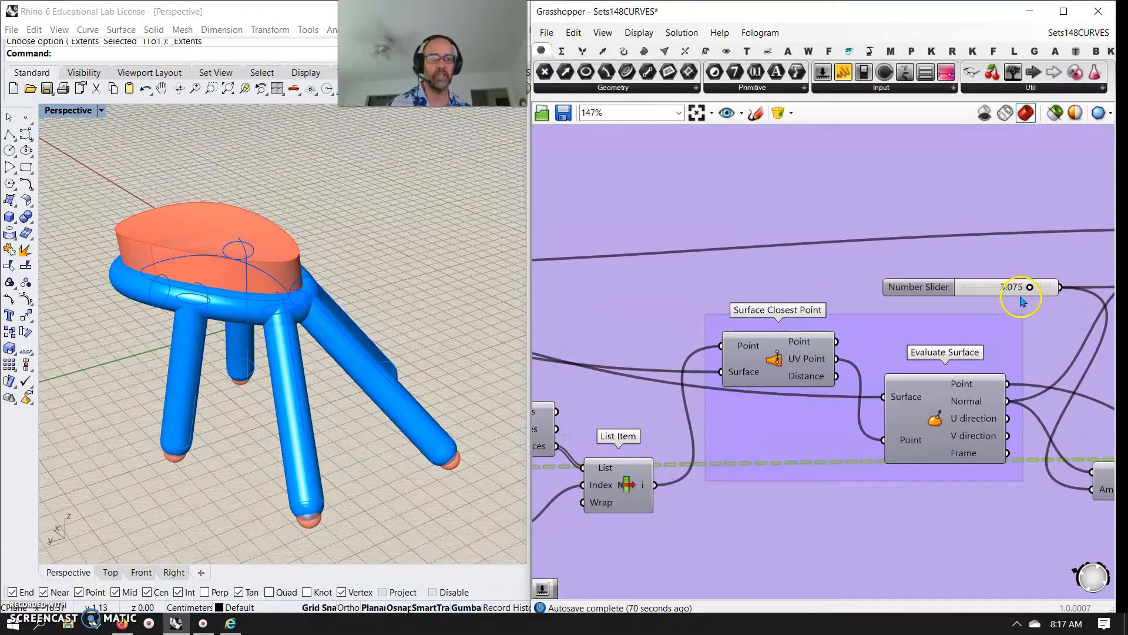
drag(1029, 288, 1027, 288)
Step: Browse the saved script collections, including the entries under Hebbert/NOC
right_drag(720, 499, 946, 446)
scroll(728, 441, down, 3)
right_drag(619, 451, 929, 377)
right_drag(728, 434, 894, 412)
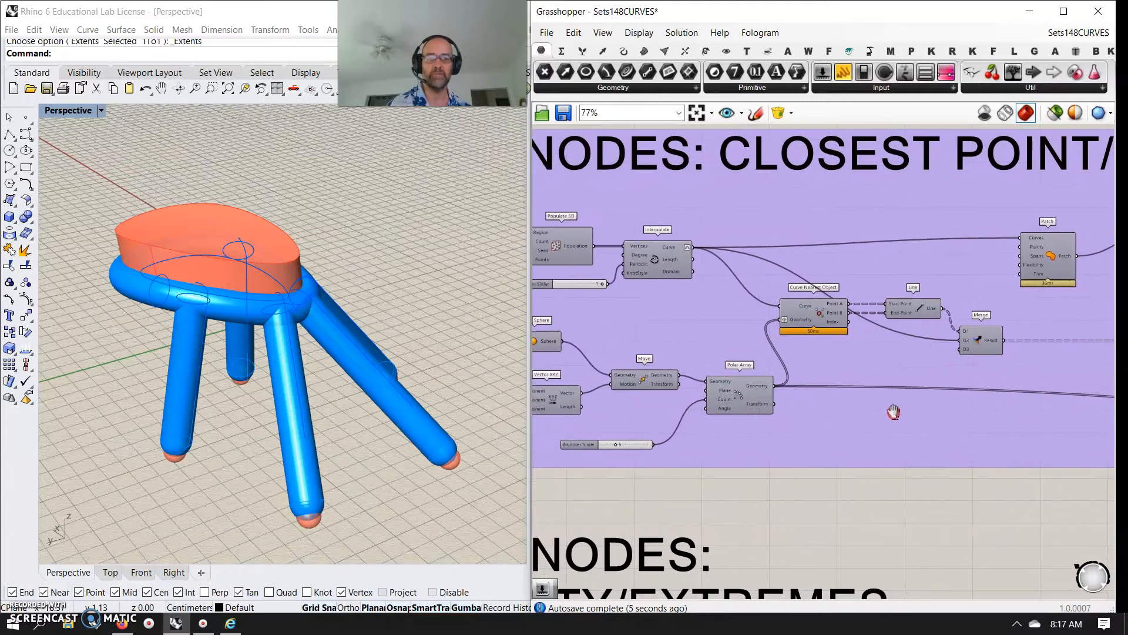
click(787, 113)
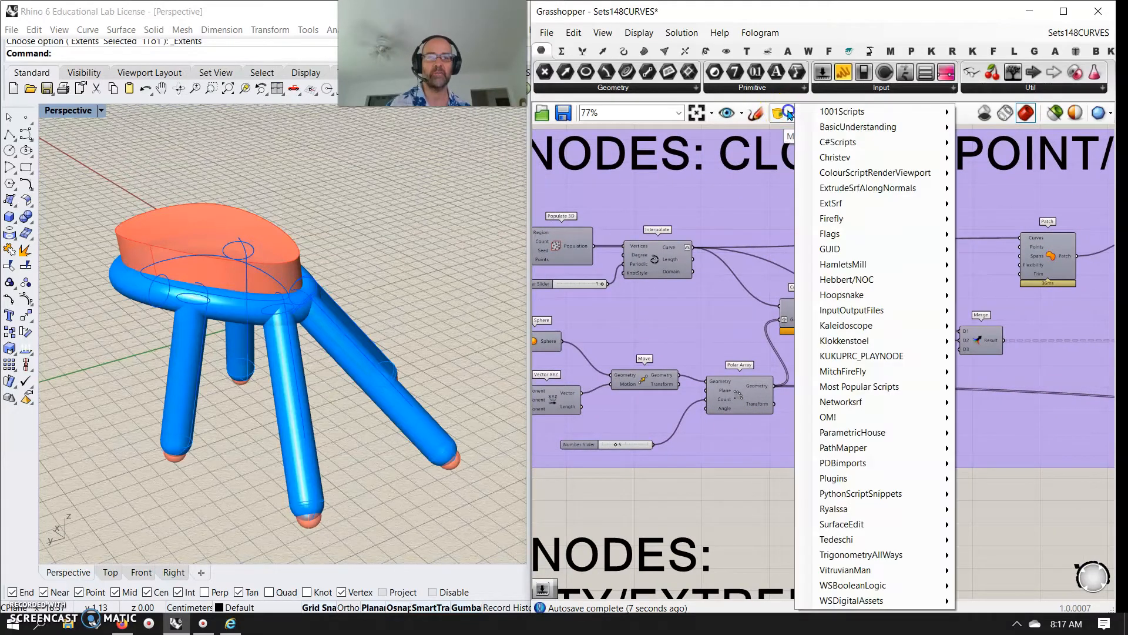
mouse_move(837, 207)
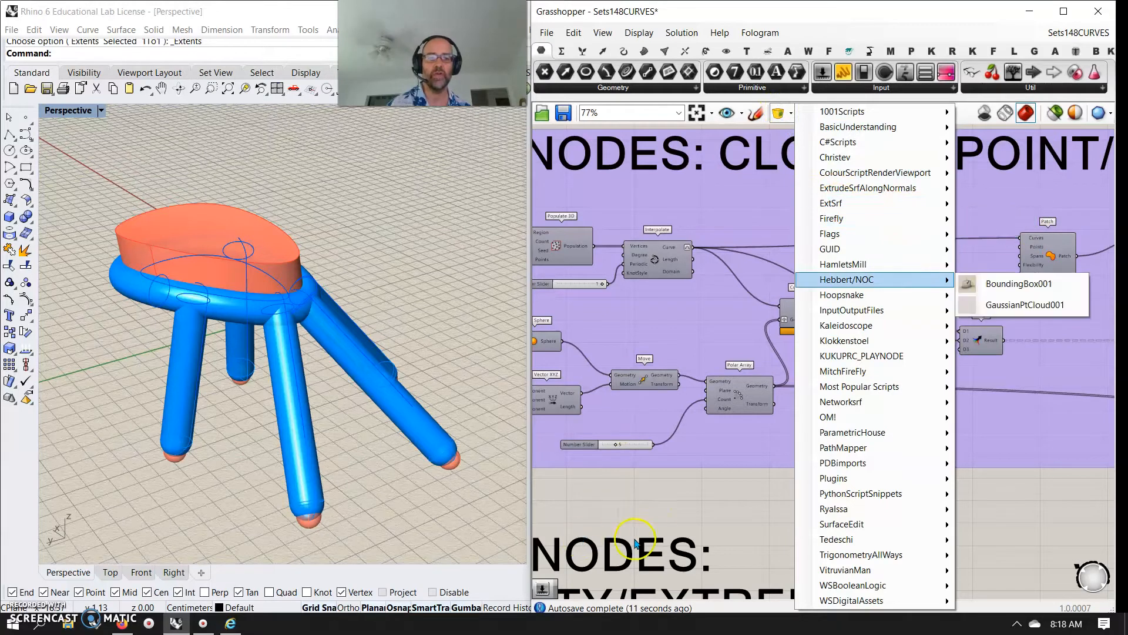
Step: Clear the Pipe highlight and set the number slider feeding the Polar Array count to 4
click(661, 499)
right_drag(627, 518, 830, 483)
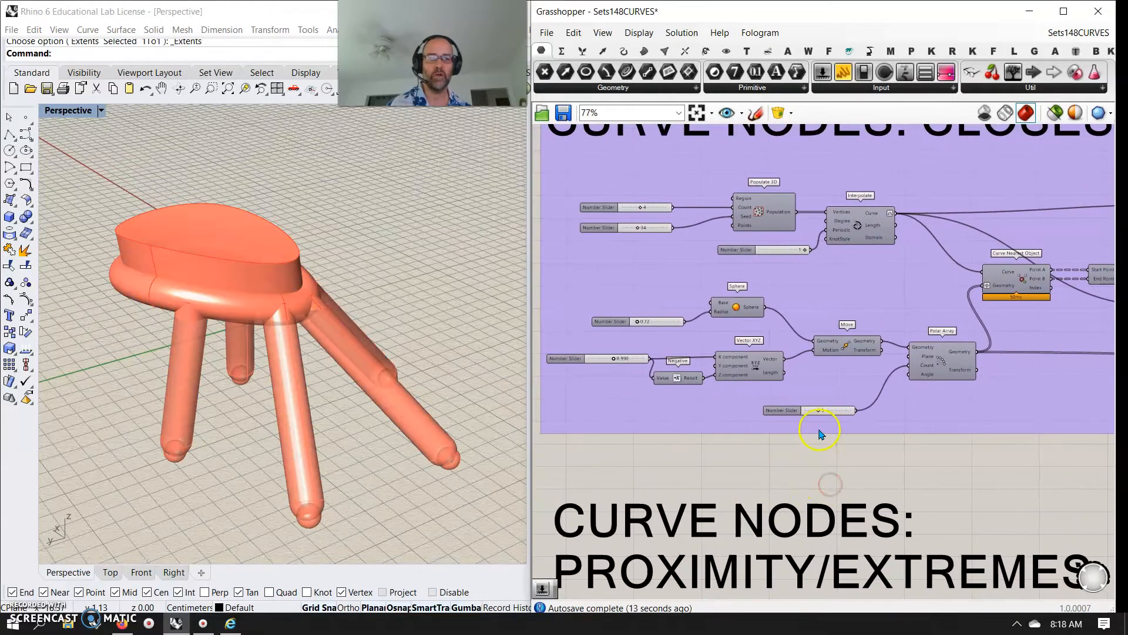
scroll(820, 429, up, 3)
mouse_move(800, 406)
mouse_down()
mouse_move(822, 412)
mouse_move(806, 417)
mouse_up()
Step: Edit the Populate 3D count slider so its numeric domain starts at 3 and its value is 4
right_drag(695, 491, 900, 493)
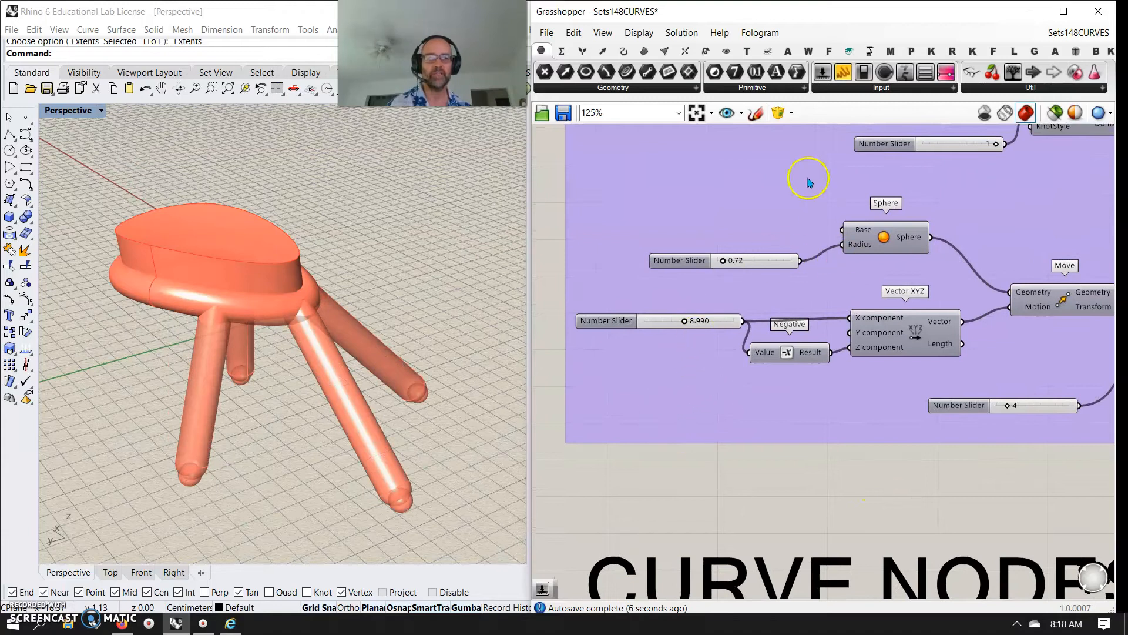
right_drag(808, 182, 767, 317)
mouse_move(620, 268)
mouse_down()
mouse_move(604, 270)
mouse_move(615, 277)
mouse_up()
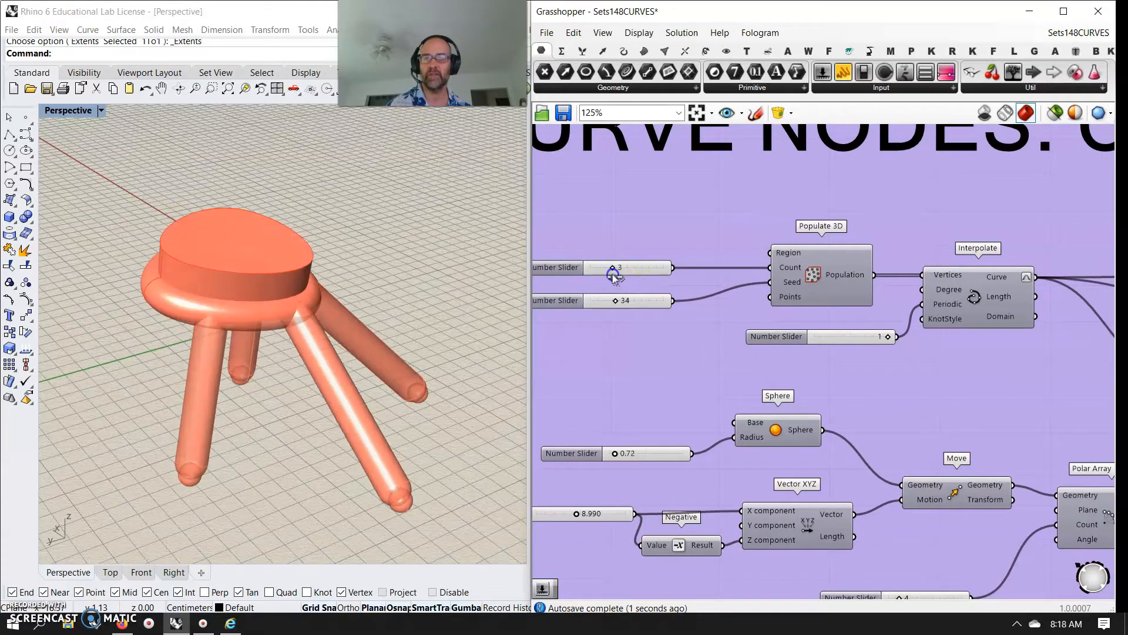
right_click(629, 269)
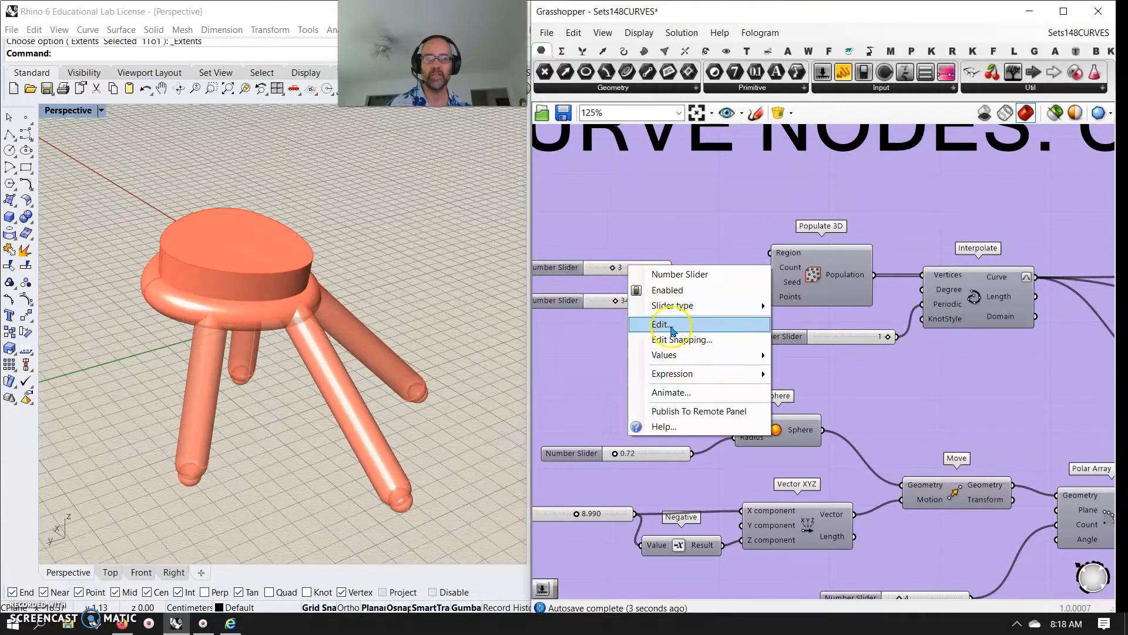
click(659, 322)
click(763, 362)
click(769, 345)
drag(770, 287, 769, 311)
click(683, 463)
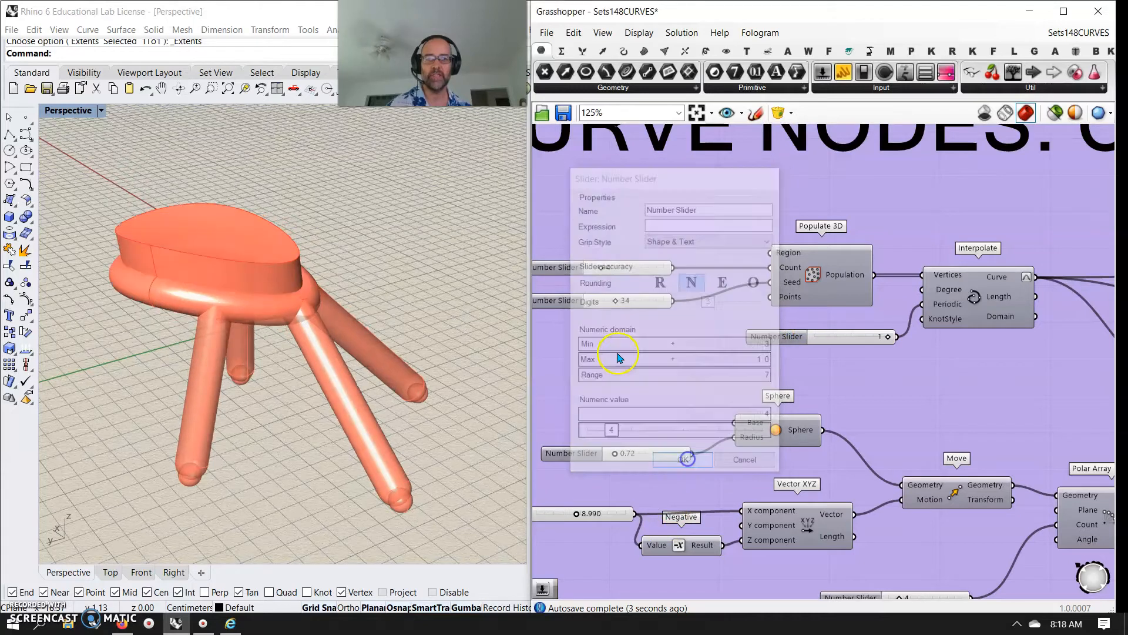
Step: Try higher point counts on the Populate 3D slider, return it to 4, and inspect the stool from several sides
mouse_move(610, 270)
mouse_down()
mouse_move(652, 276)
mouse_move(615, 277)
mouse_up()
right_drag(197, 289, 414, 375)
click(622, 269)
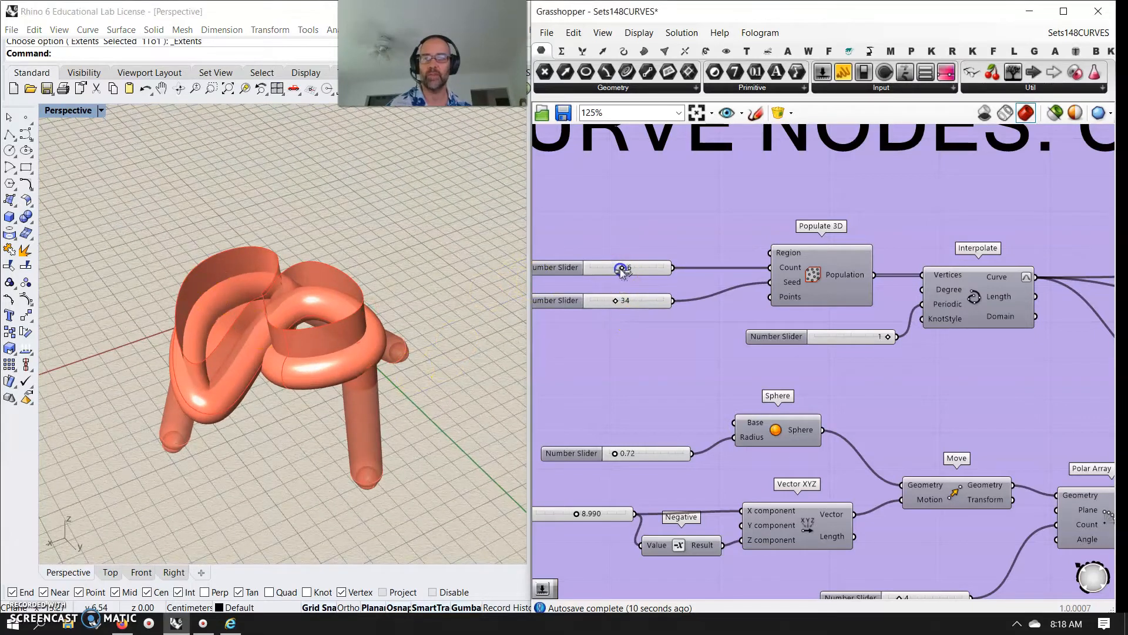
right_drag(385, 405, 429, 418)
right_drag(337, 379, 382, 405)
scroll(252, 414, up, 6)
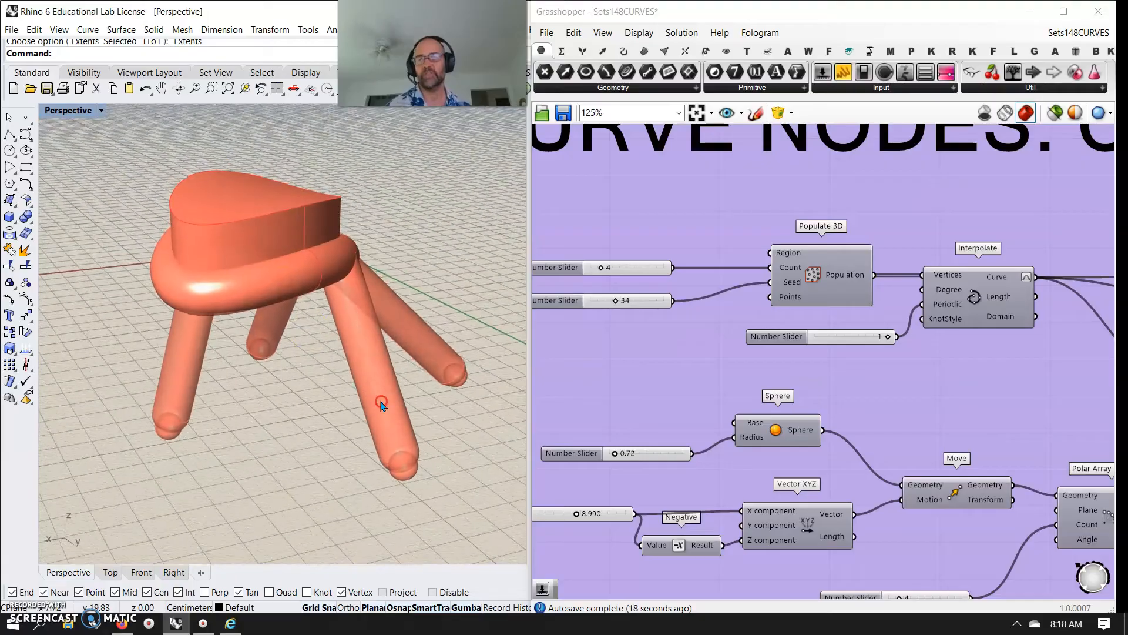
right_drag(285, 282, 392, 340)
right_drag(328, 325, 423, 361)
right_drag(292, 335, 250, 348)
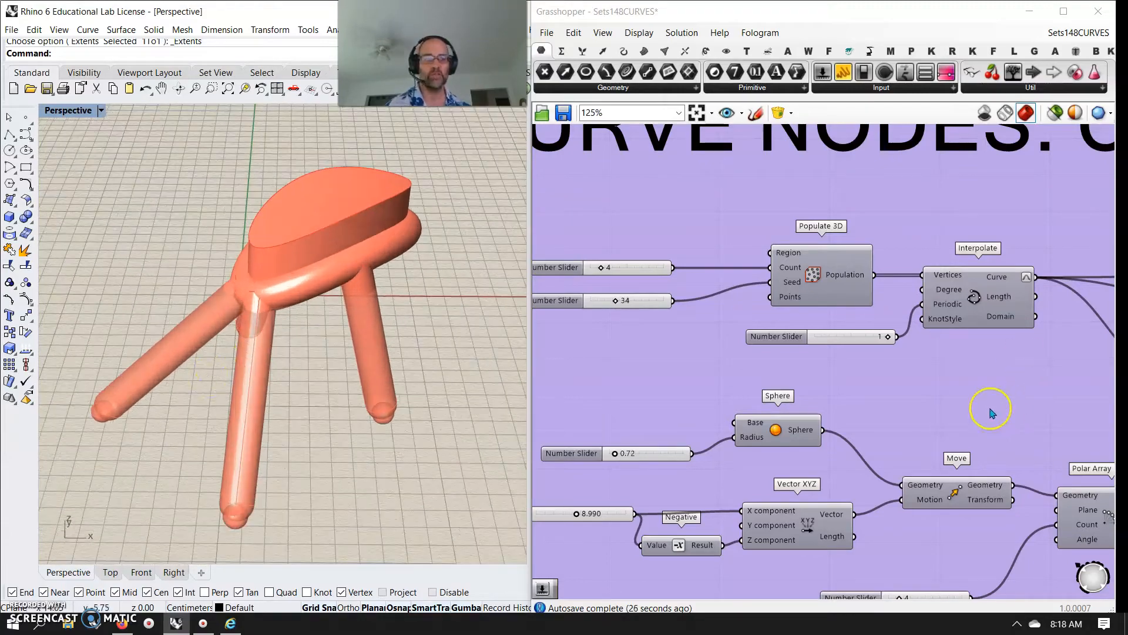
Step: Examine the Curve Proximity, Extremes and Planar nodes in the sections below the closest point/object definition
scroll(991, 413, down, 8)
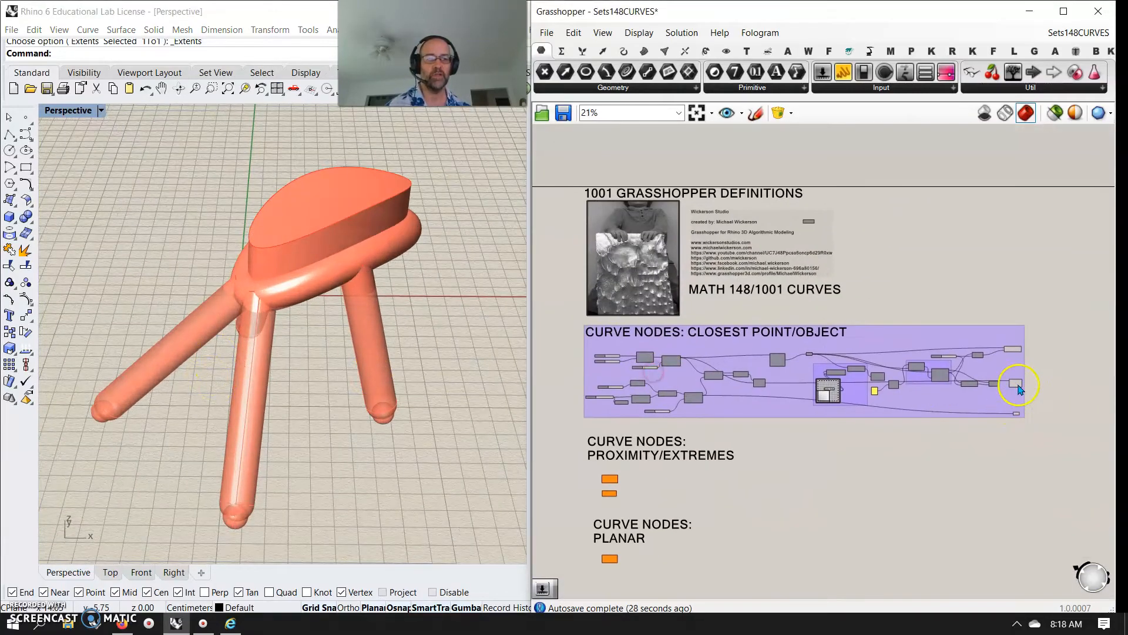
click(1019, 387)
scroll(790, 420, up, 5)
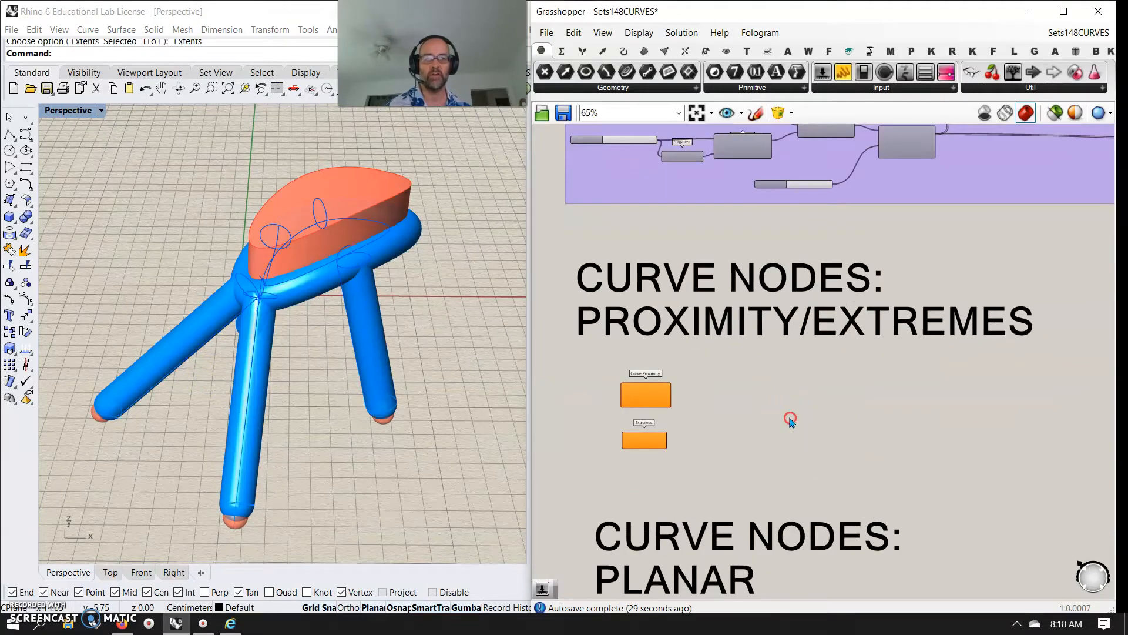
scroll(708, 370, up, 4)
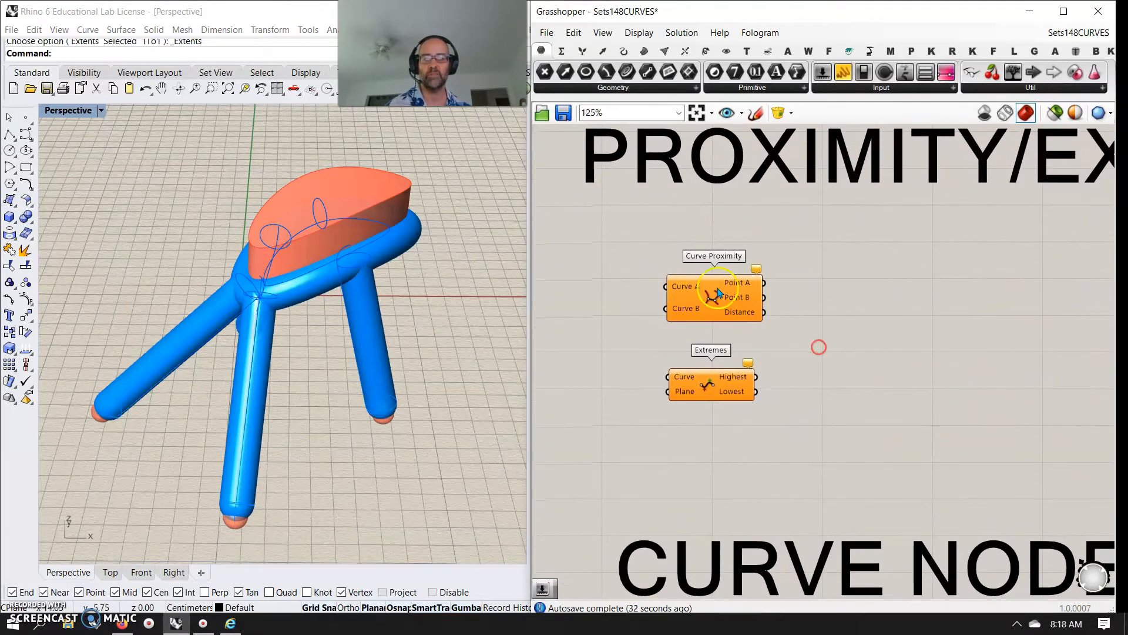
right_drag(796, 501, 740, 322)
scroll(739, 352, down, 2)
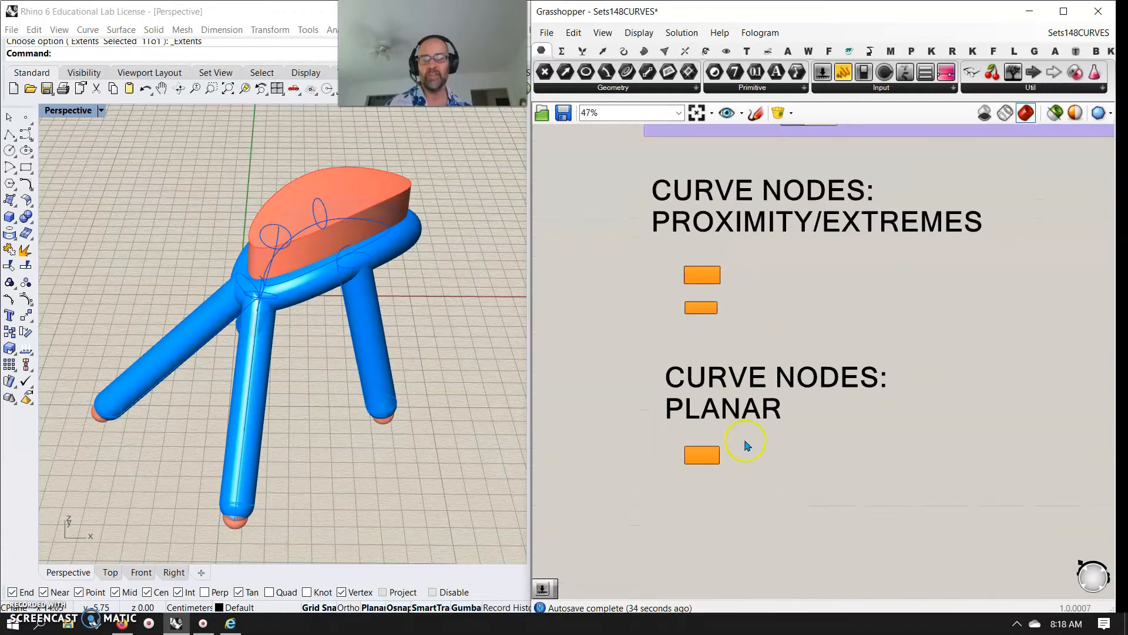
scroll(743, 441, up, 4)
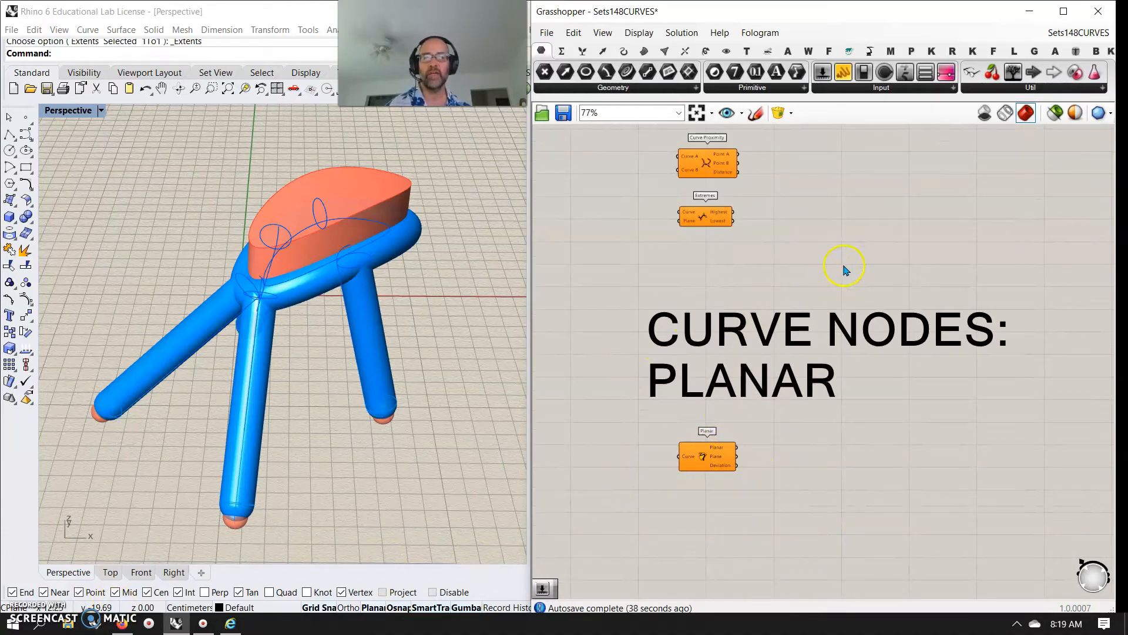
scroll(817, 294, down, 6)
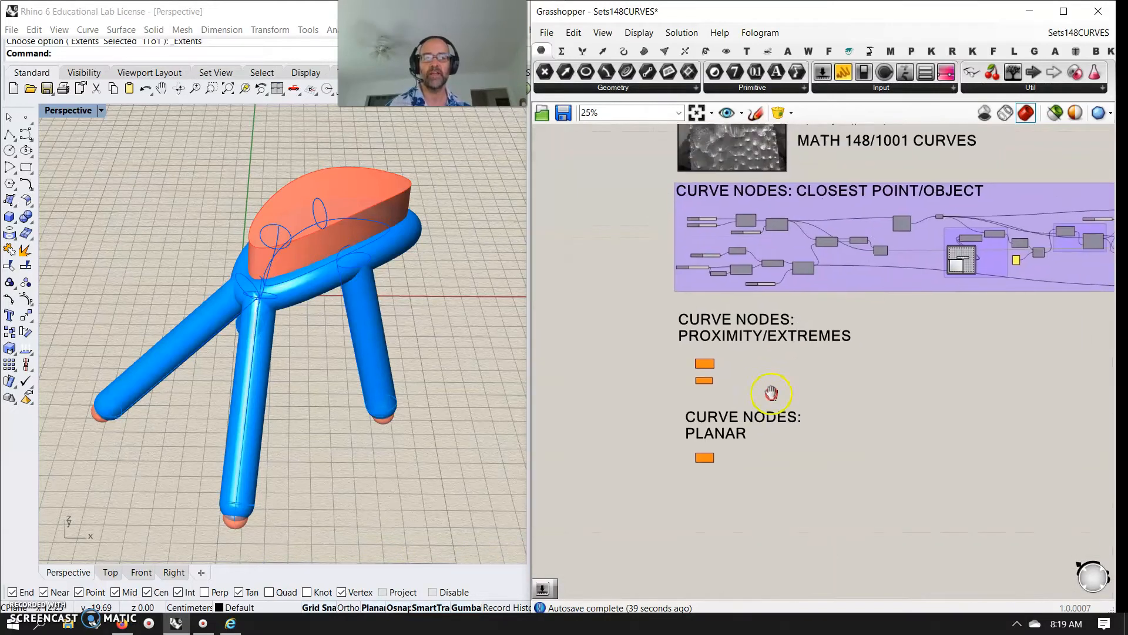
right_drag(809, 459, 765, 463)
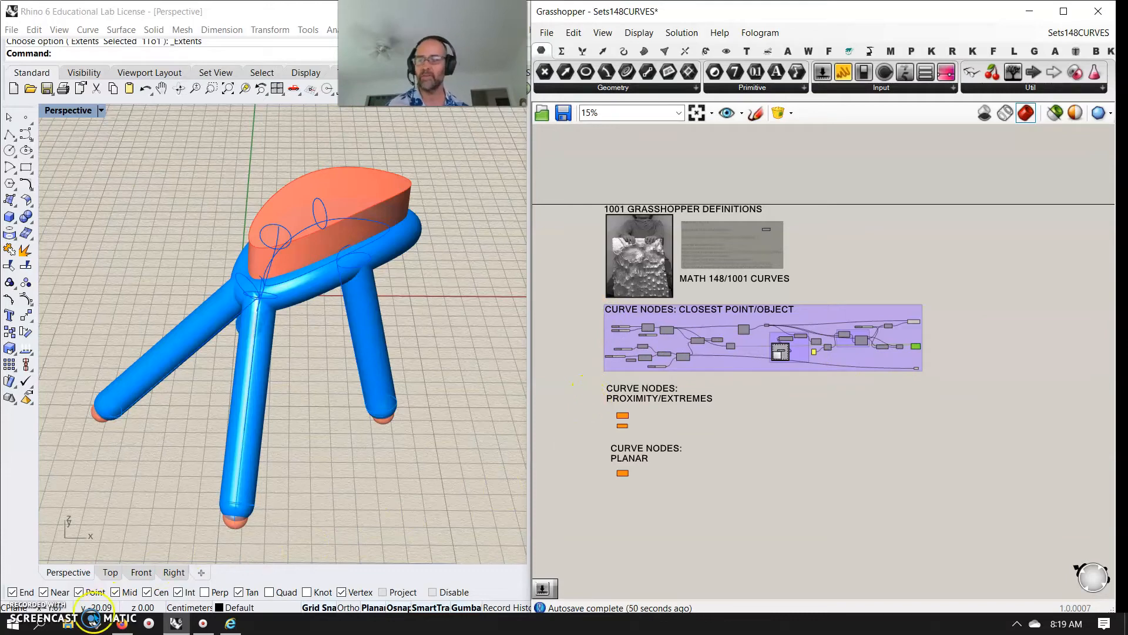
Step: Bake the three output components at the end of the closest point/object definition into the Rhino model
right_drag(376, 379, 70, 390)
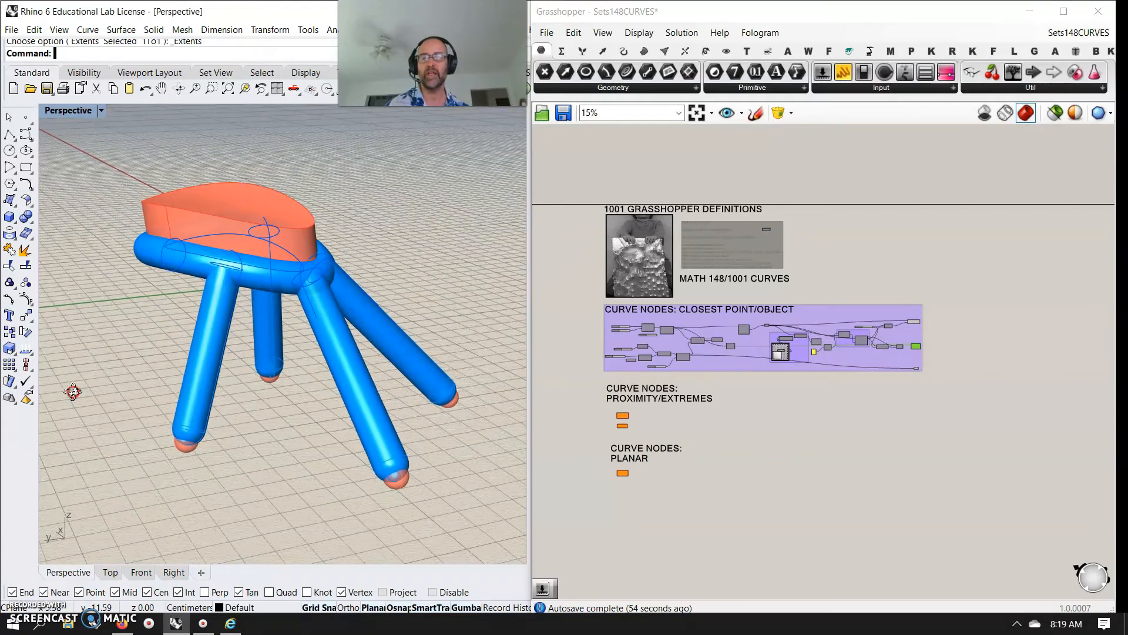
right_drag(286, 382, 280, 443)
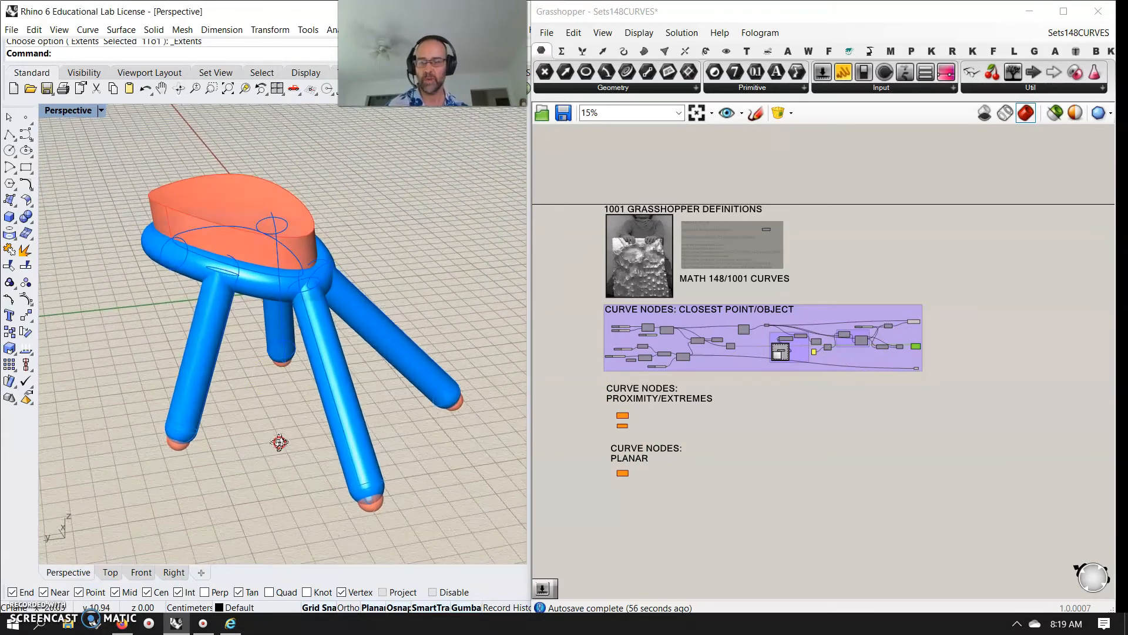
right_drag(246, 321, 256, 312)
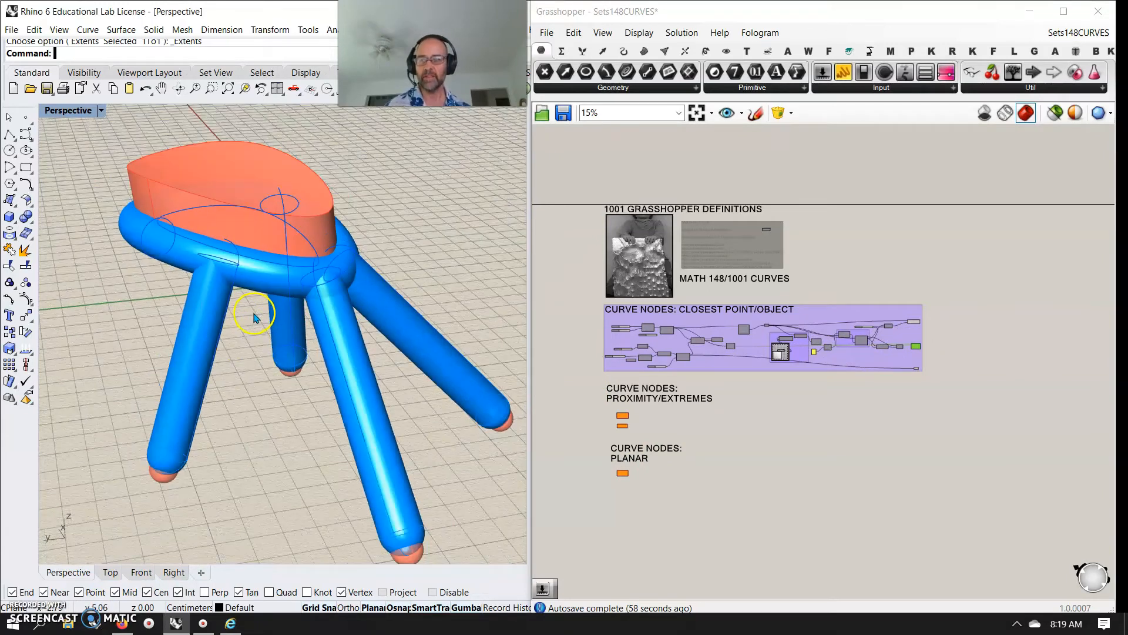
right_drag(276, 358, 272, 379)
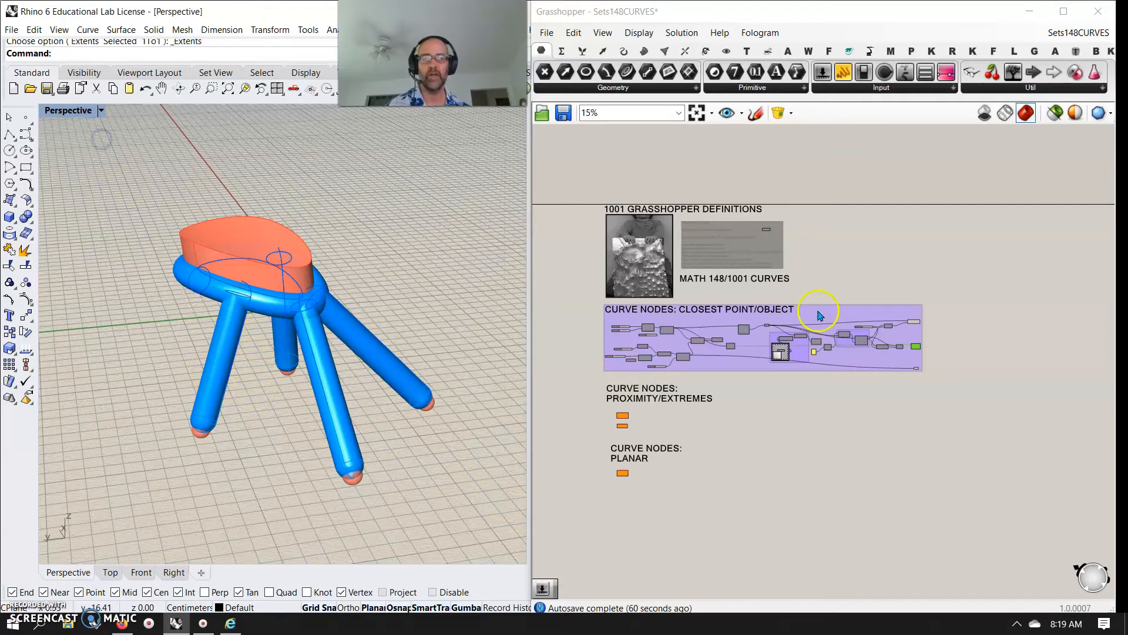
scroll(919, 352, up, 2)
drag(947, 405, 890, 282)
right_click(966, 228)
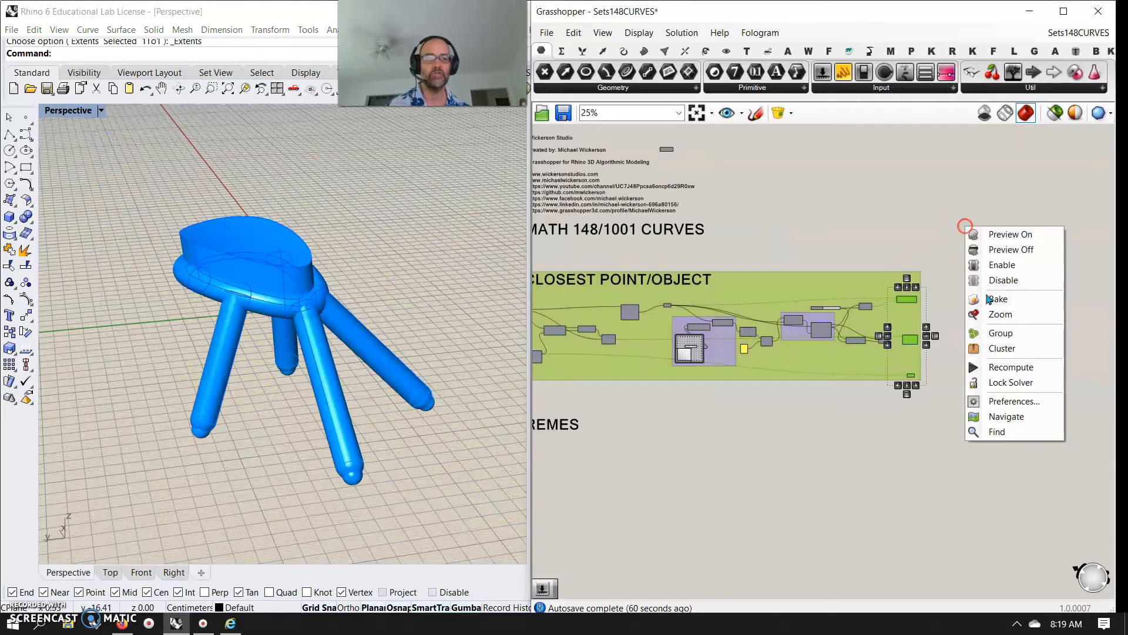
click(997, 299)
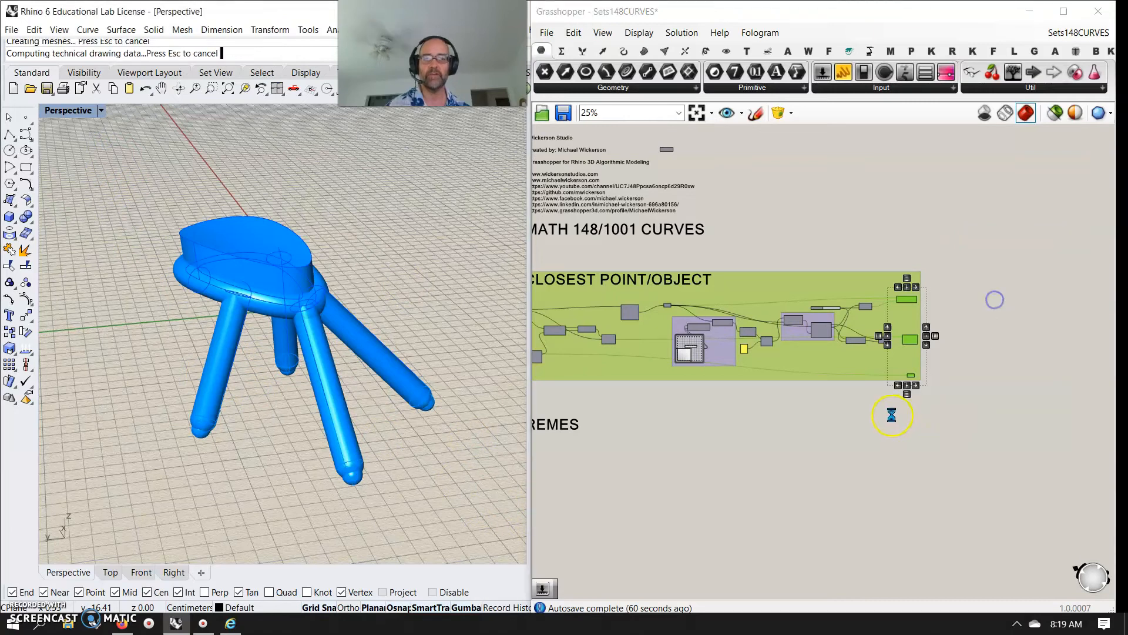
click(706, 475)
right_drag(378, 415, 249, 399)
Step: Show all four viewports with Top in Technical, Right in Pen, Front in Artistic and Perspective in Rendered display mode
double_click(69, 111)
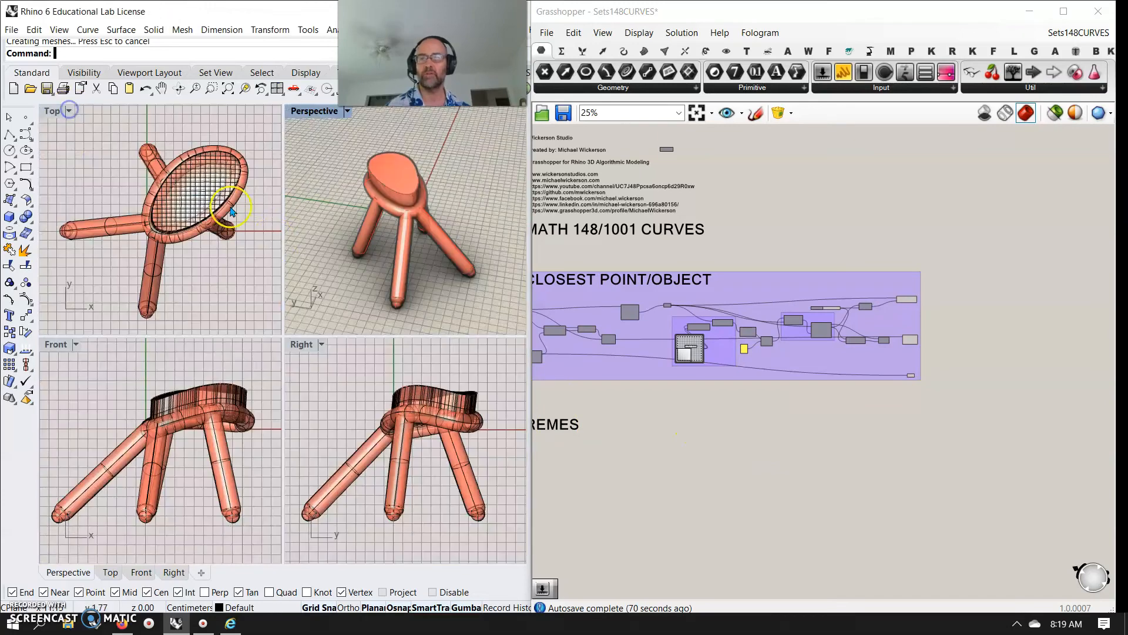
click(68, 111)
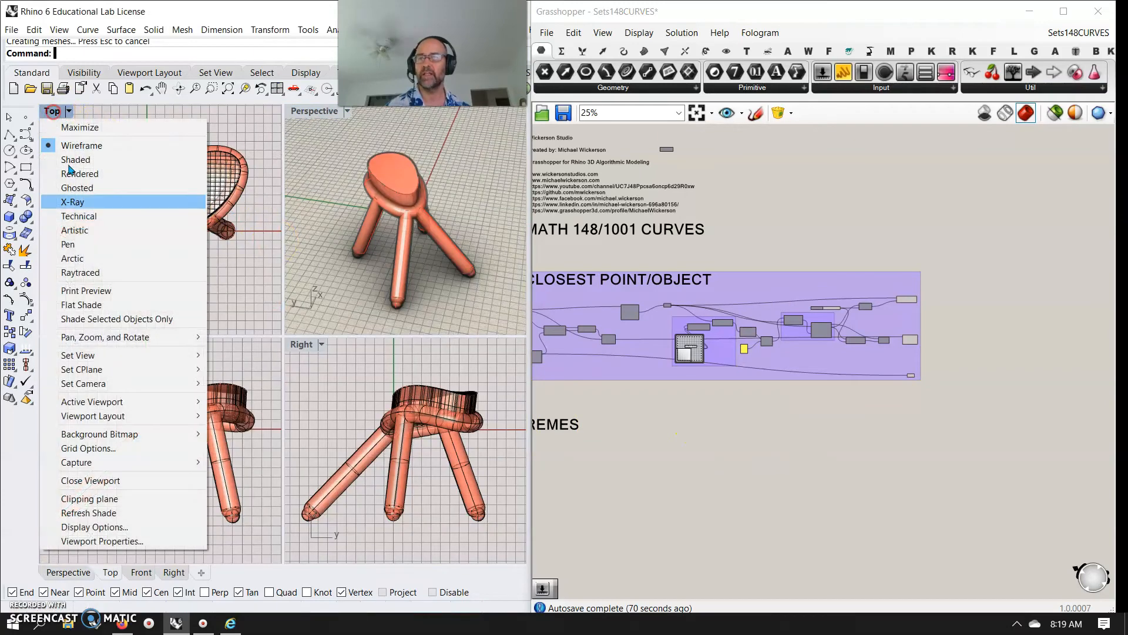
click(92, 217)
click(310, 352)
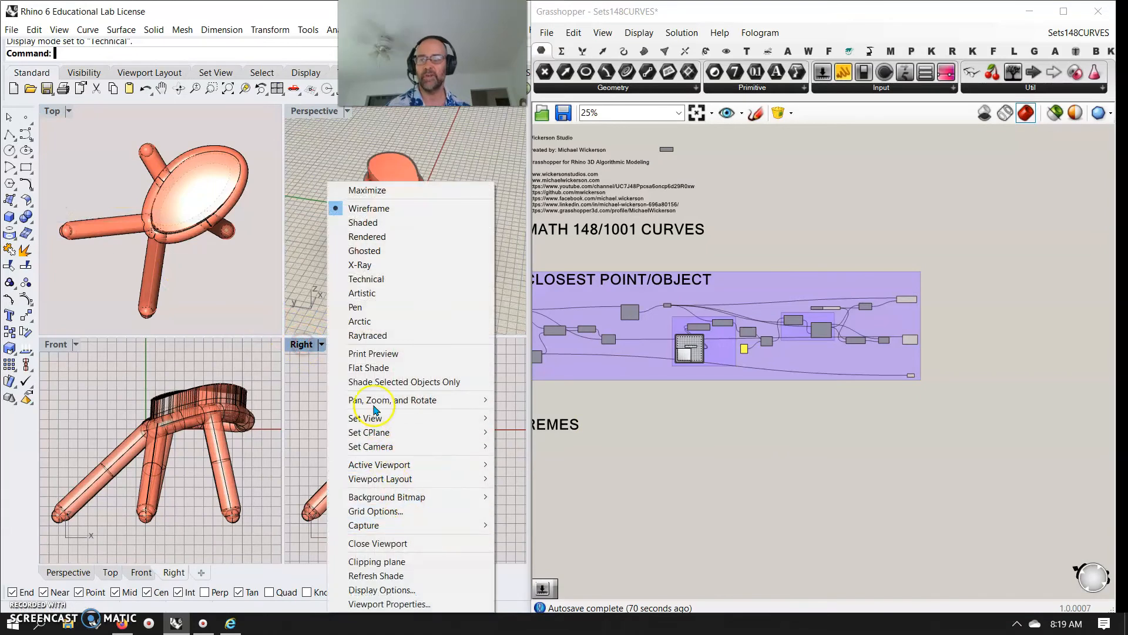
click(358, 308)
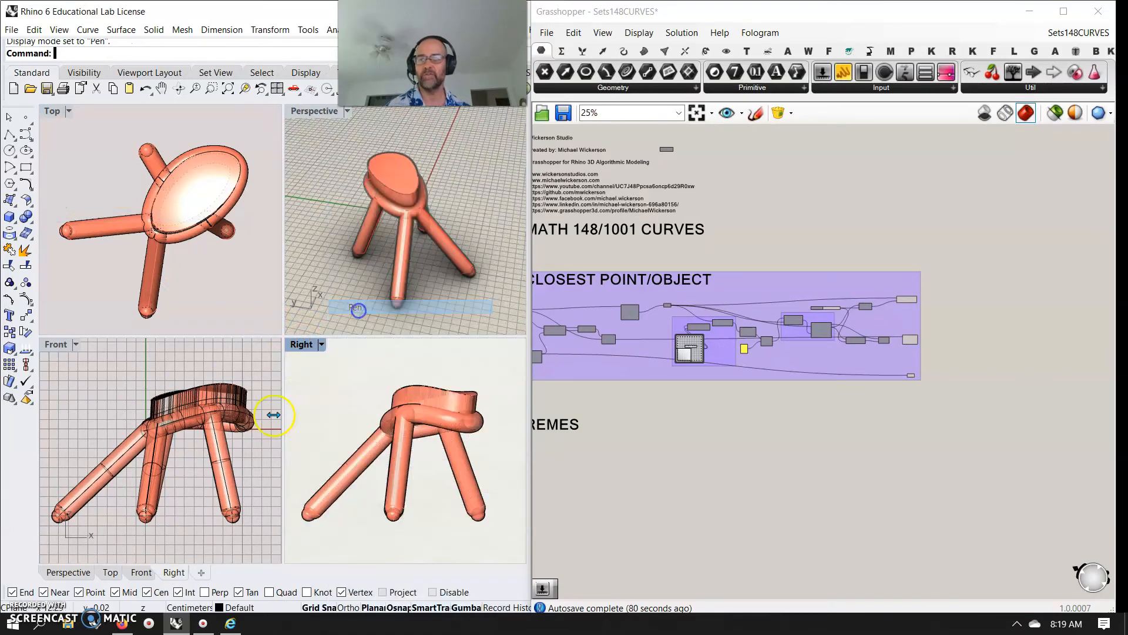
click(63, 345)
click(108, 294)
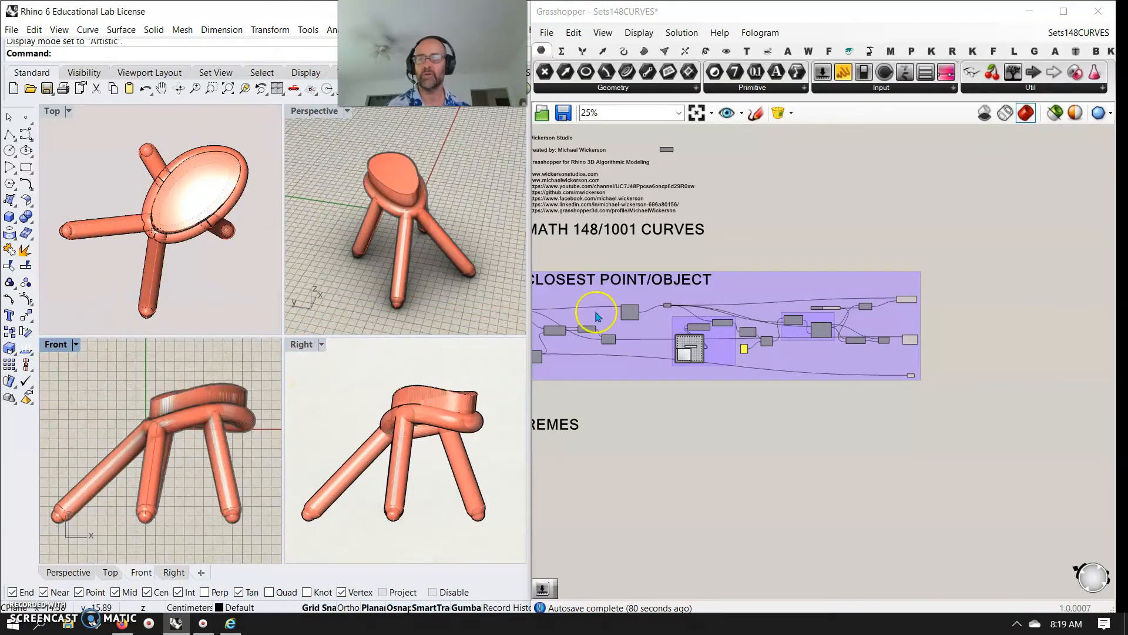
click(315, 111)
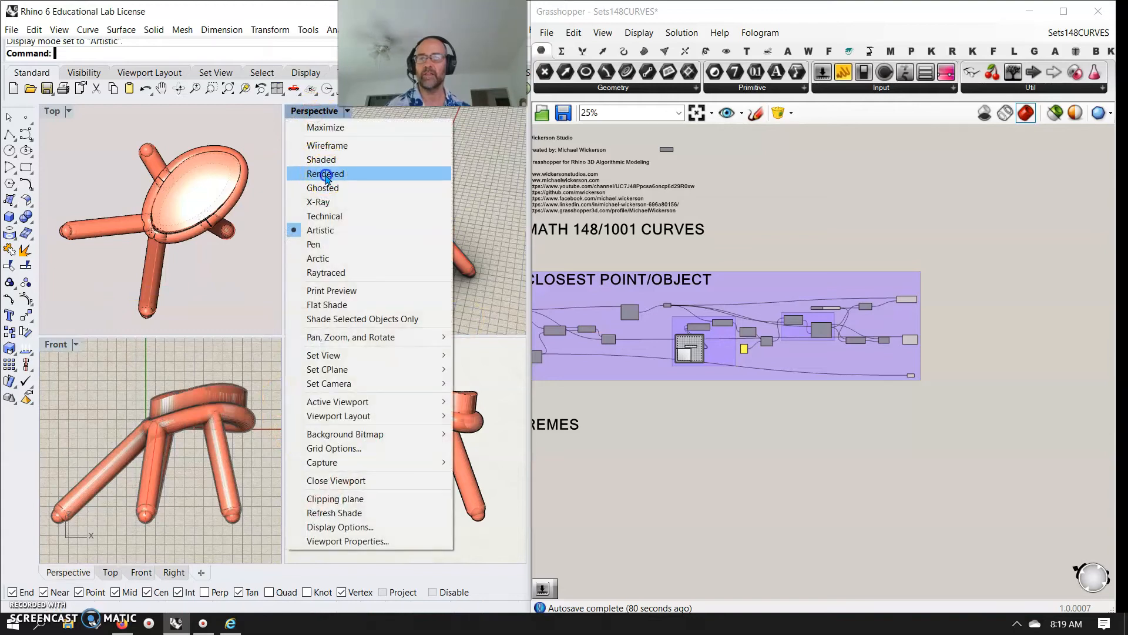
click(325, 175)
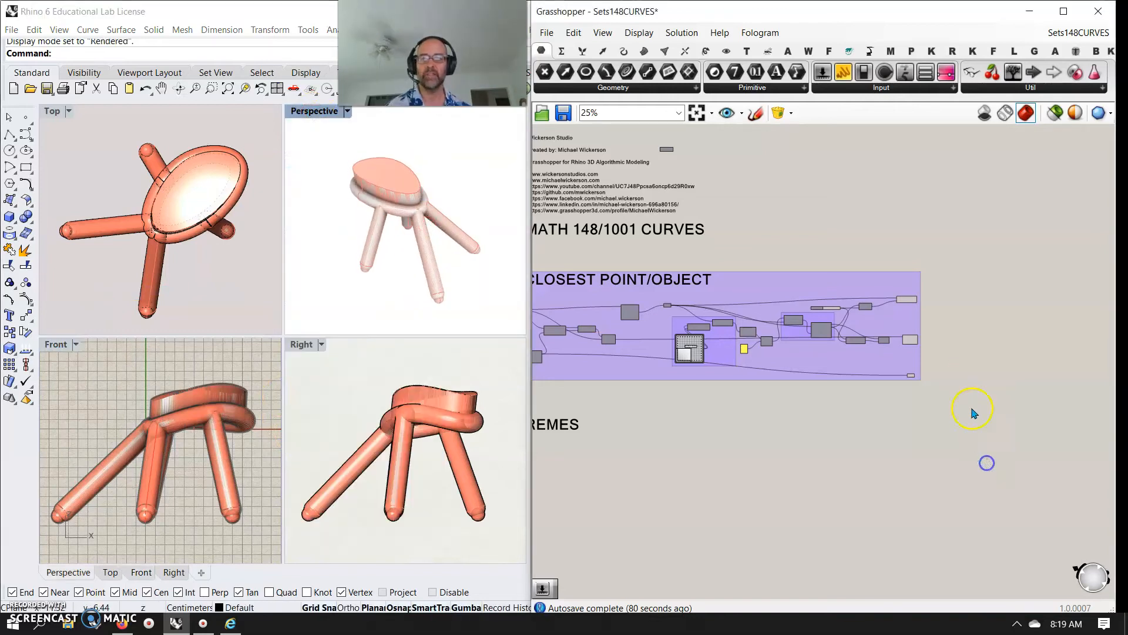
Step: Limit the Grasshopper preview to selected components only so the viewports show just the baked stool
click(1055, 112)
mouse_move(438, 305)
right_down()
mouse_move(446, 284)
mouse_move(392, 253)
mouse_move(374, 294)
mouse_move(441, 275)
right_up()
mouse_move(176, 470)
right_down()
mouse_move(221, 465)
mouse_move(175, 457)
right_up()
right_drag(343, 461, 348, 425)
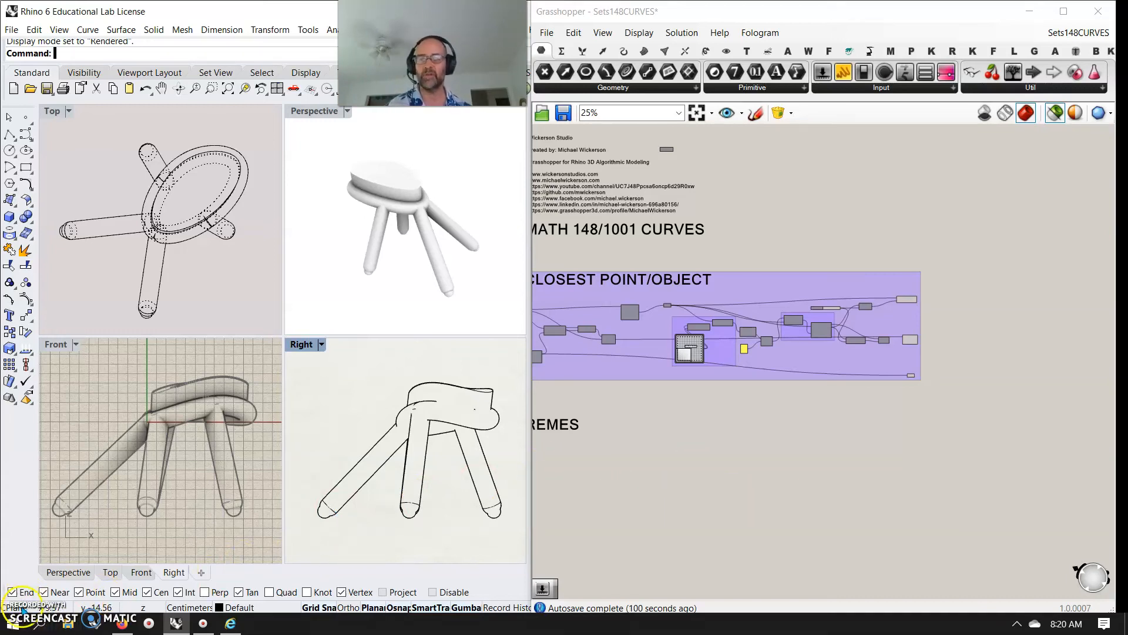
scroll(775, 493, up, 4)
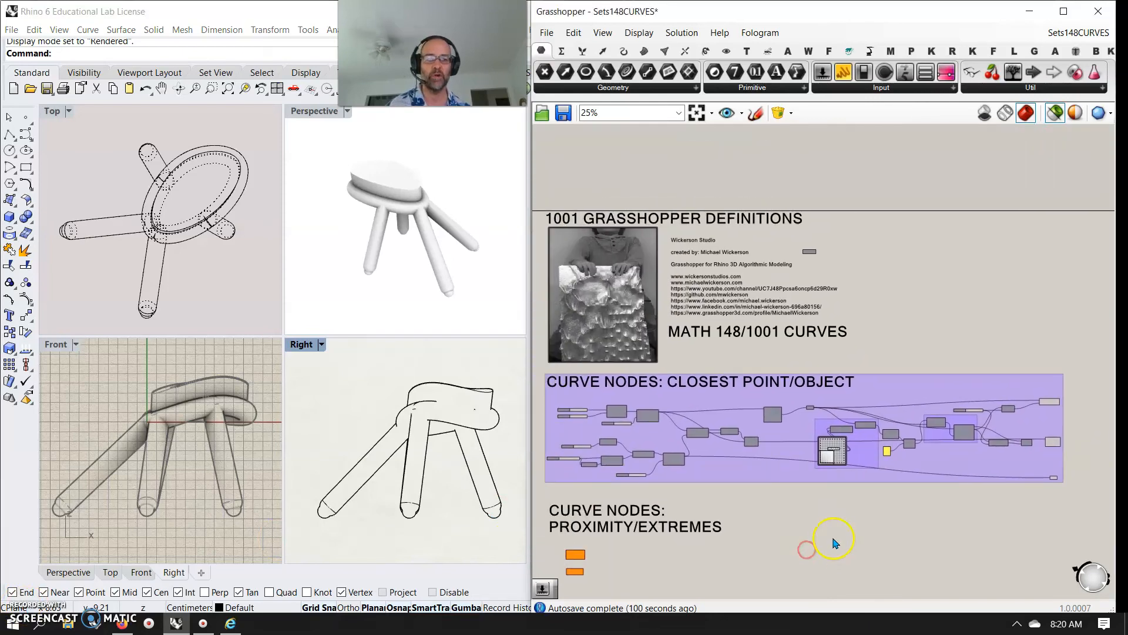
right_drag(831, 537, 879, 520)
scroll(943, 571, down, 2)
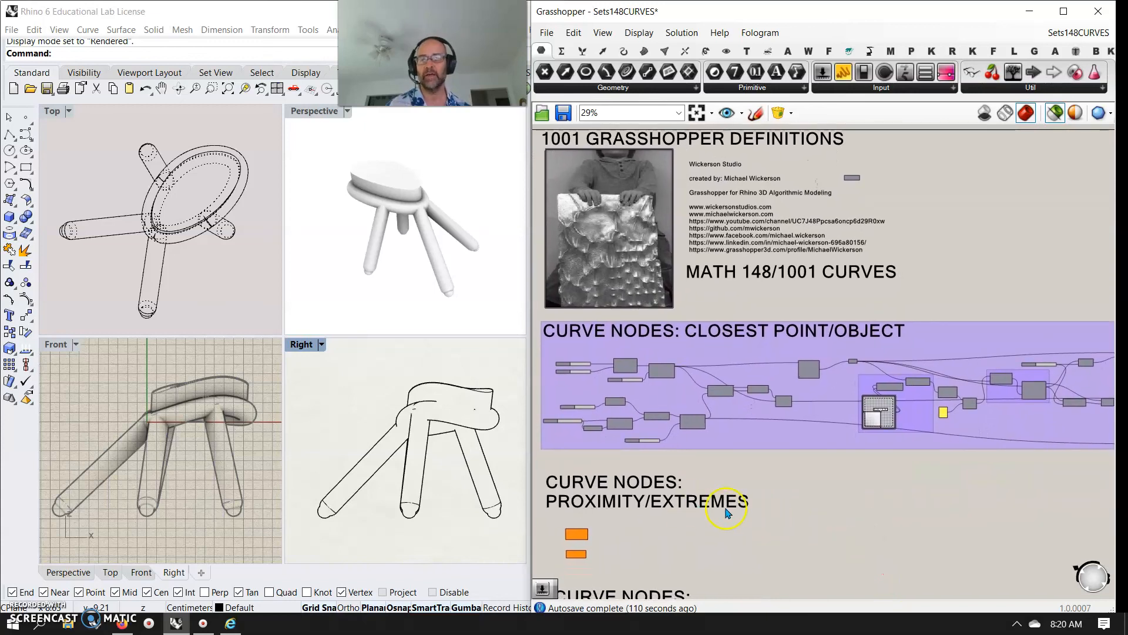